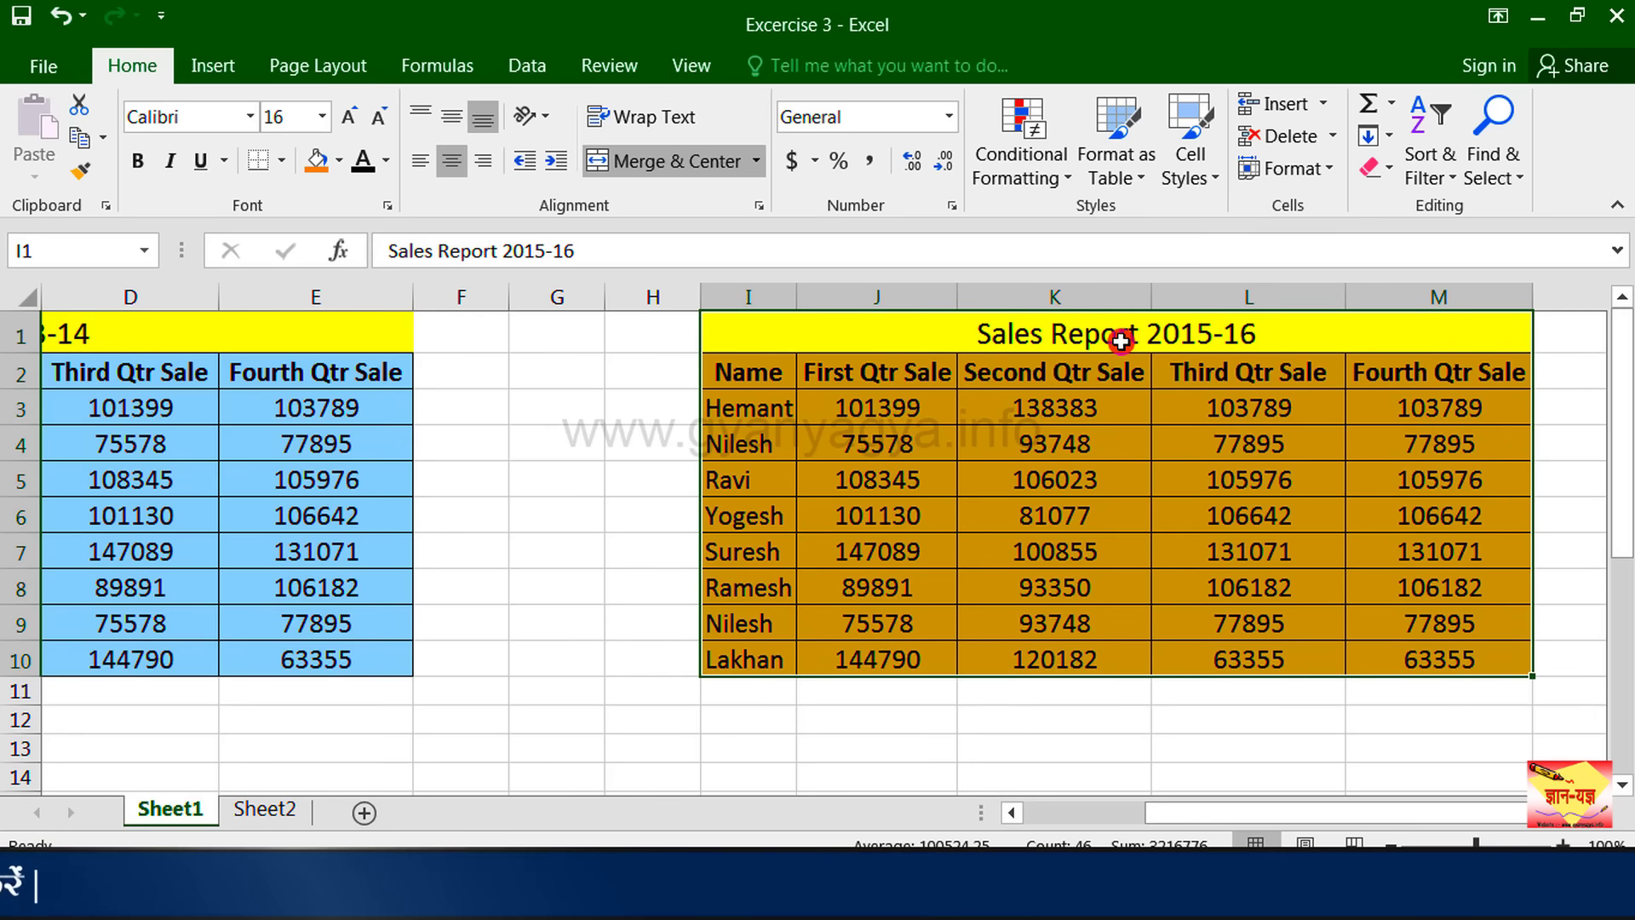
# - Define the workbook-scoped name Sales_Report_2015_16 for the Sales Report 2015-16 table, I1:M10 on Sheet1
pyautogui.moveTo(1121, 336); pyautogui.dragTo(1120, 647)
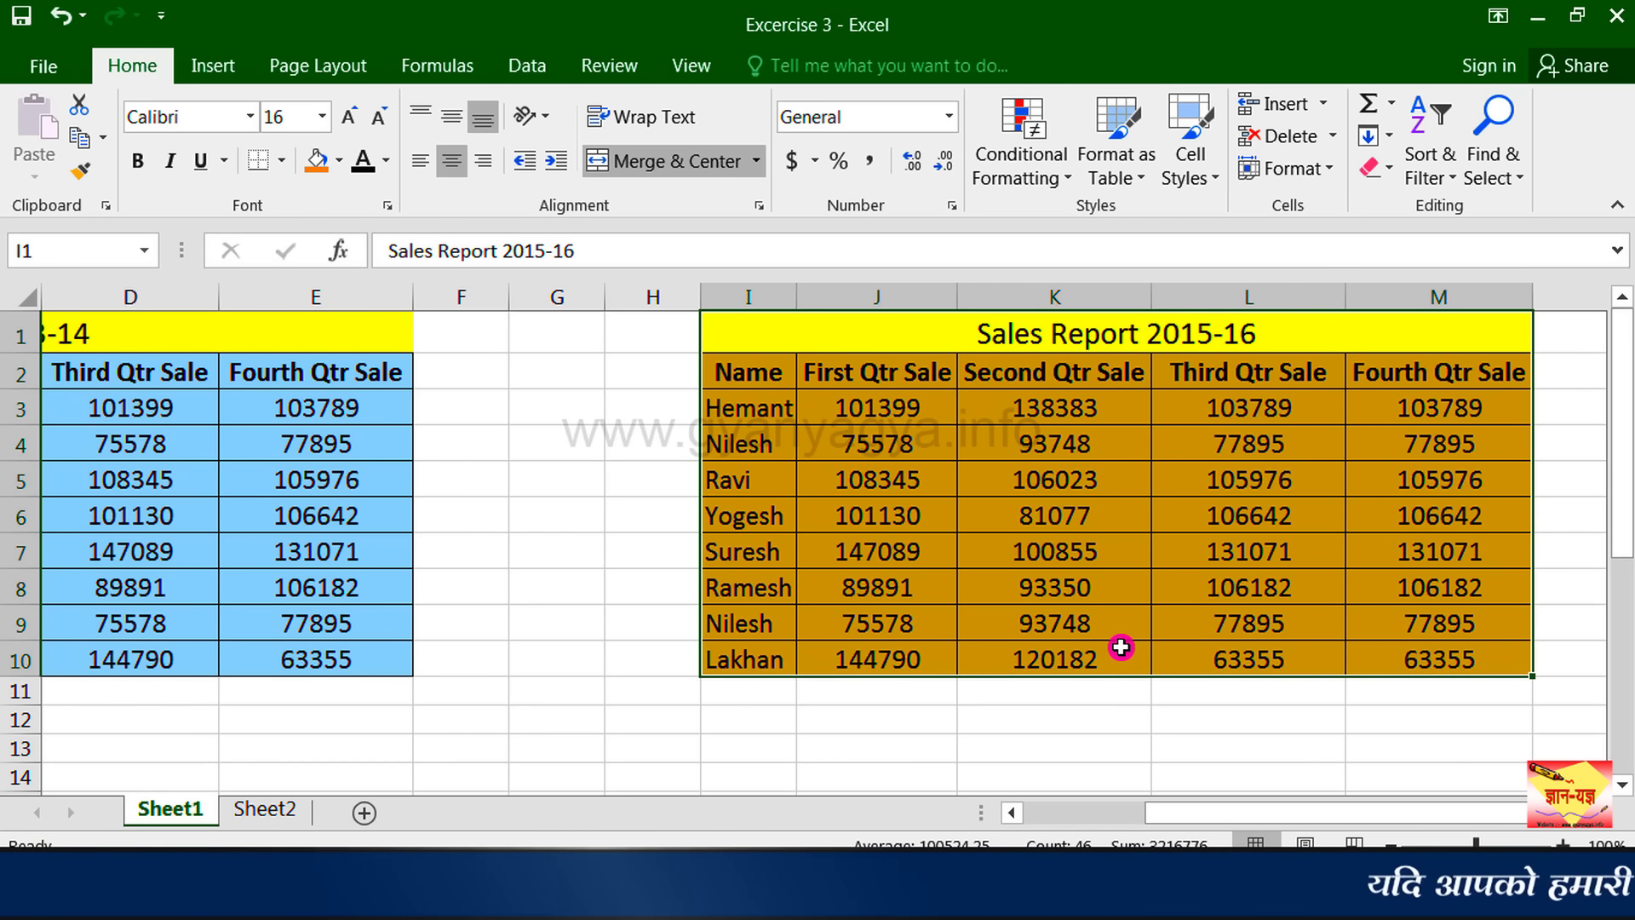
pyautogui.rightClick(1106, 614)
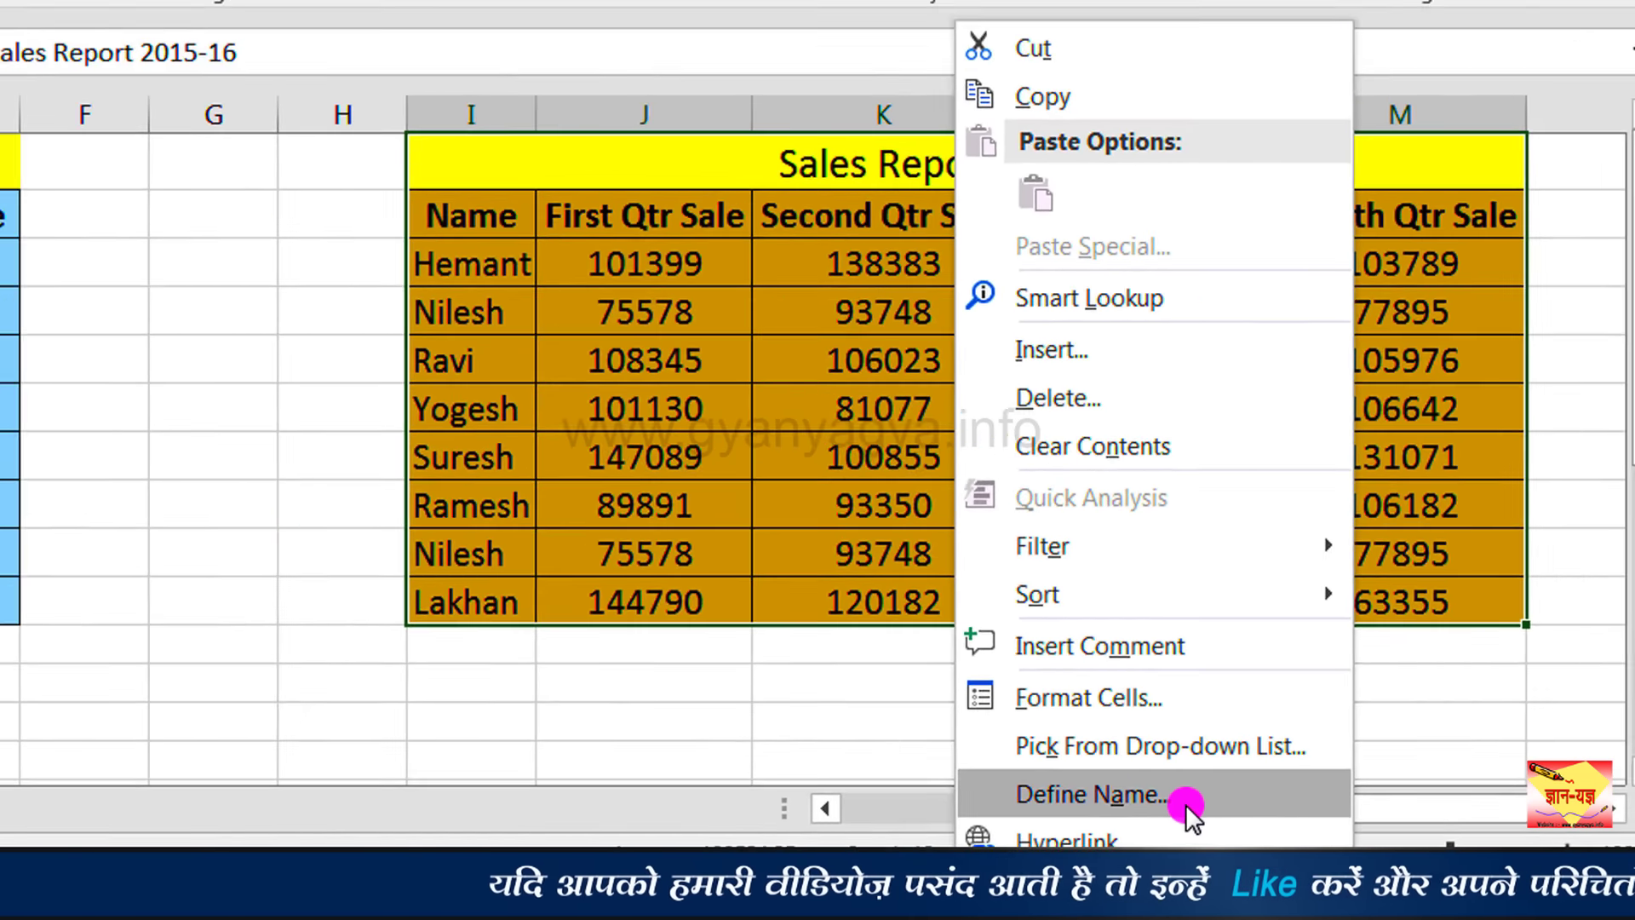
pyautogui.click(1186, 803)
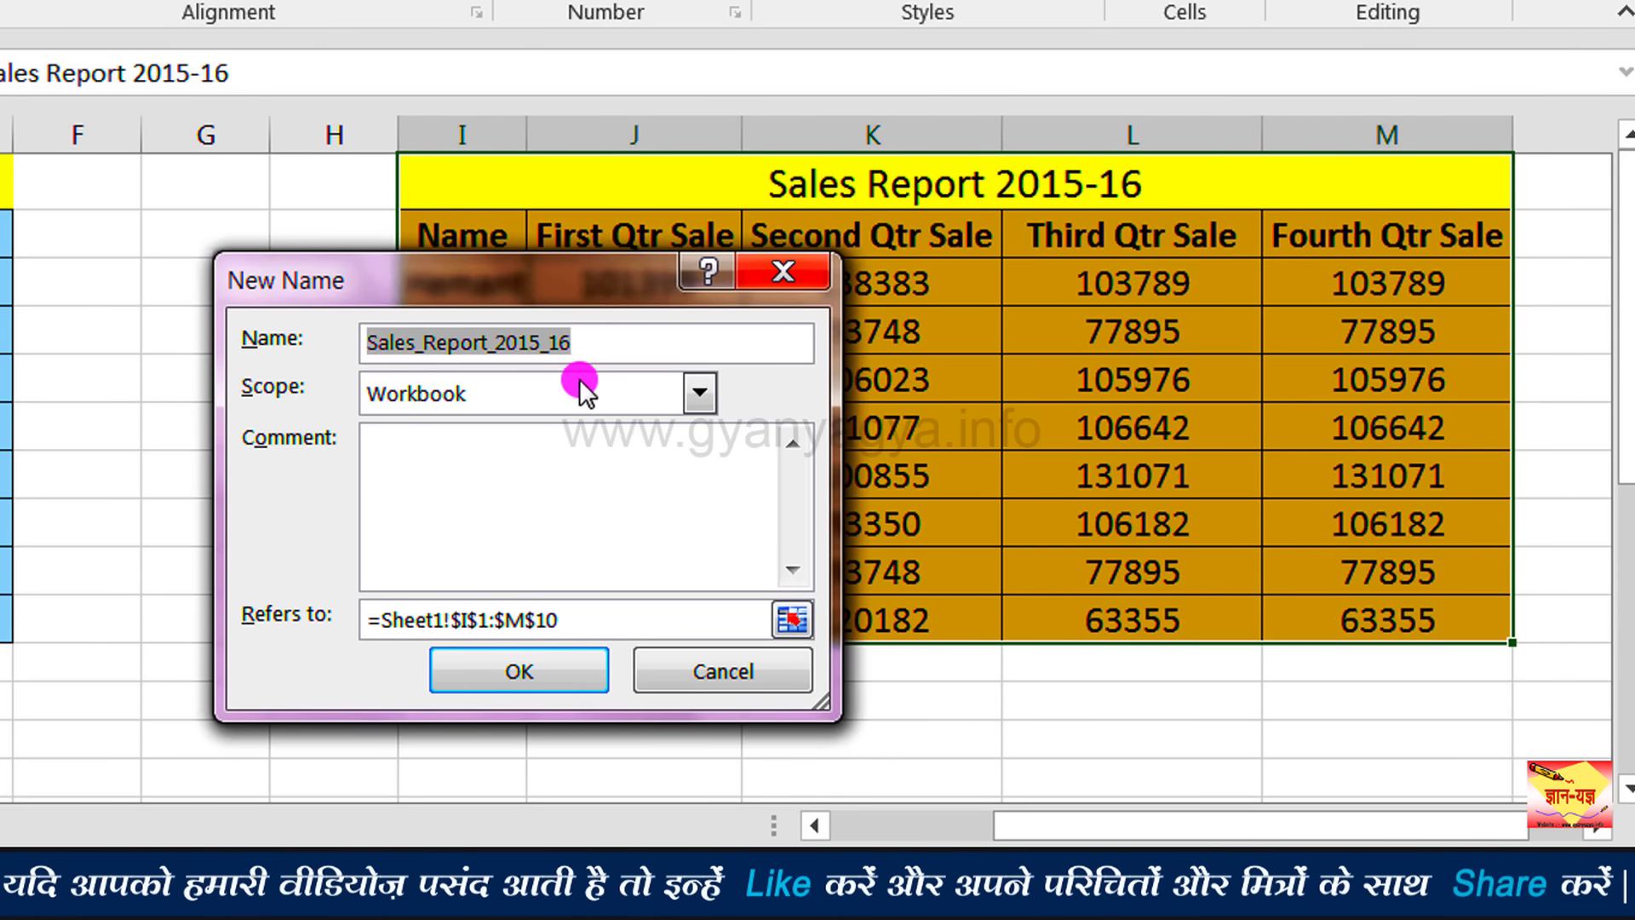
pyautogui.click(503, 673)
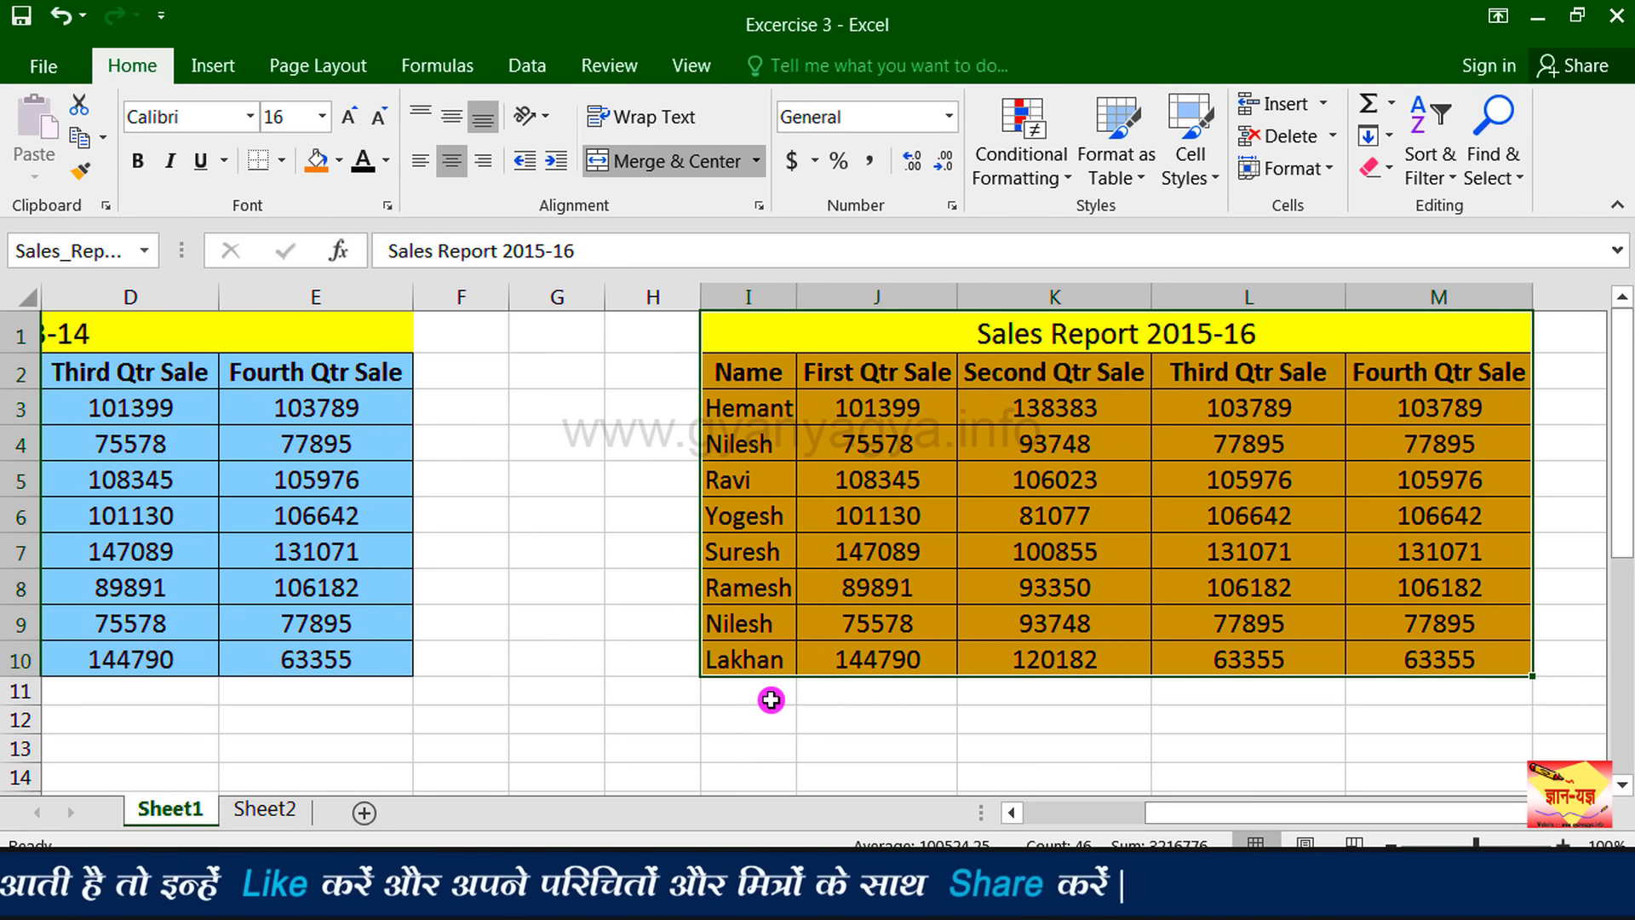
# - Return to cell A1 and use Go To to jump to the named range Sales_Report_2016_17
pyautogui.hotkey('ctrl', 'Home')
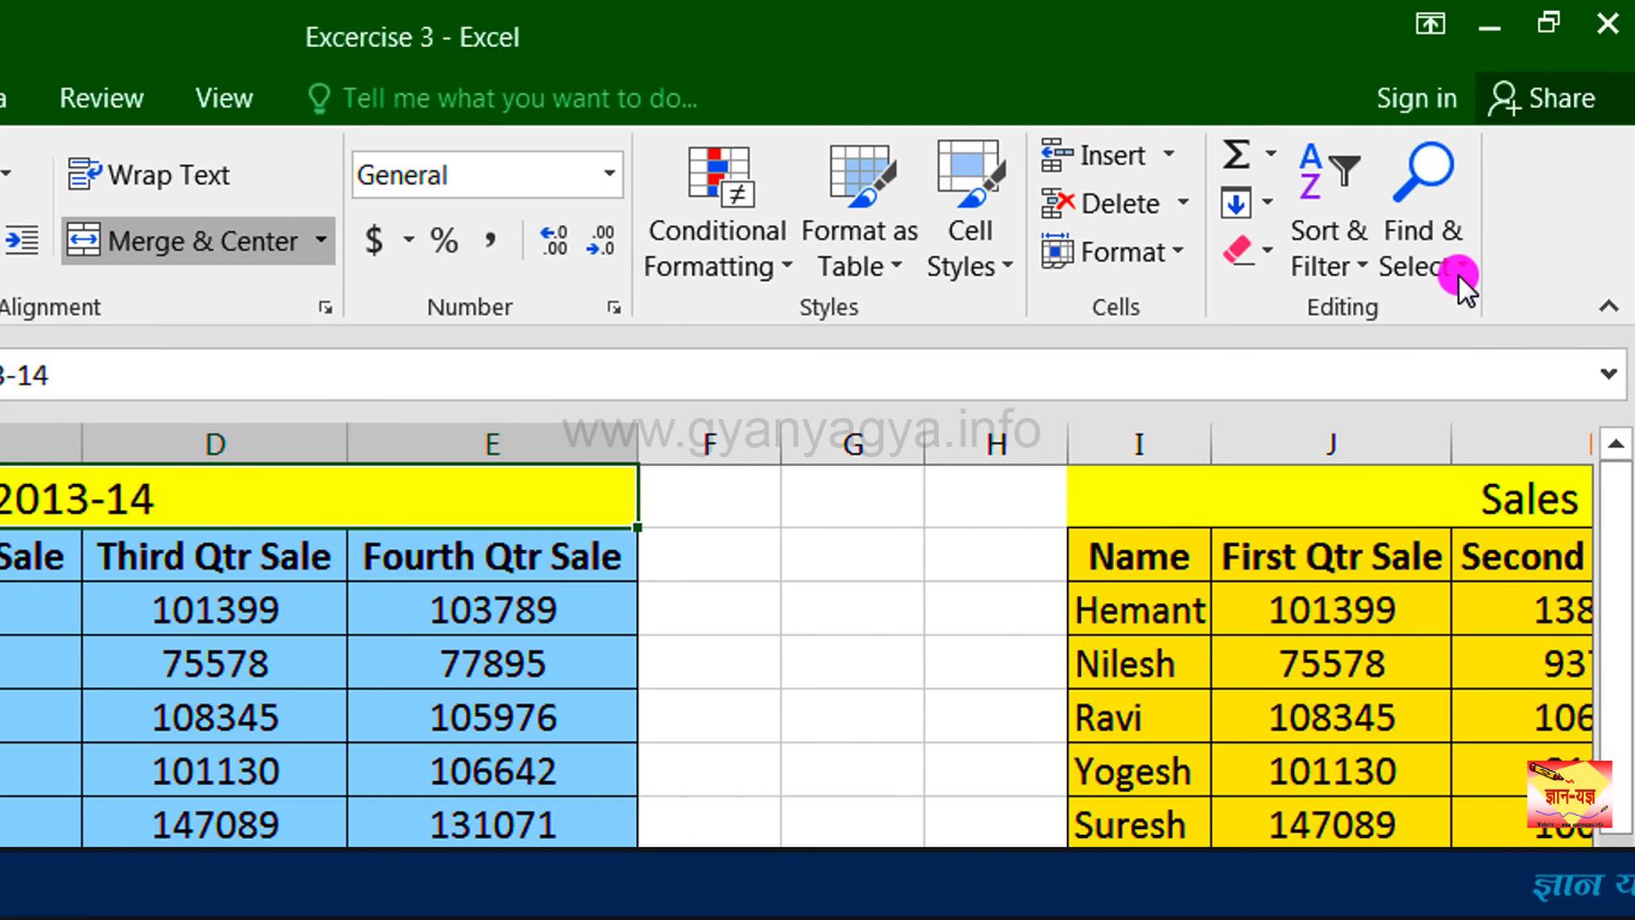
pyautogui.click(1462, 268)
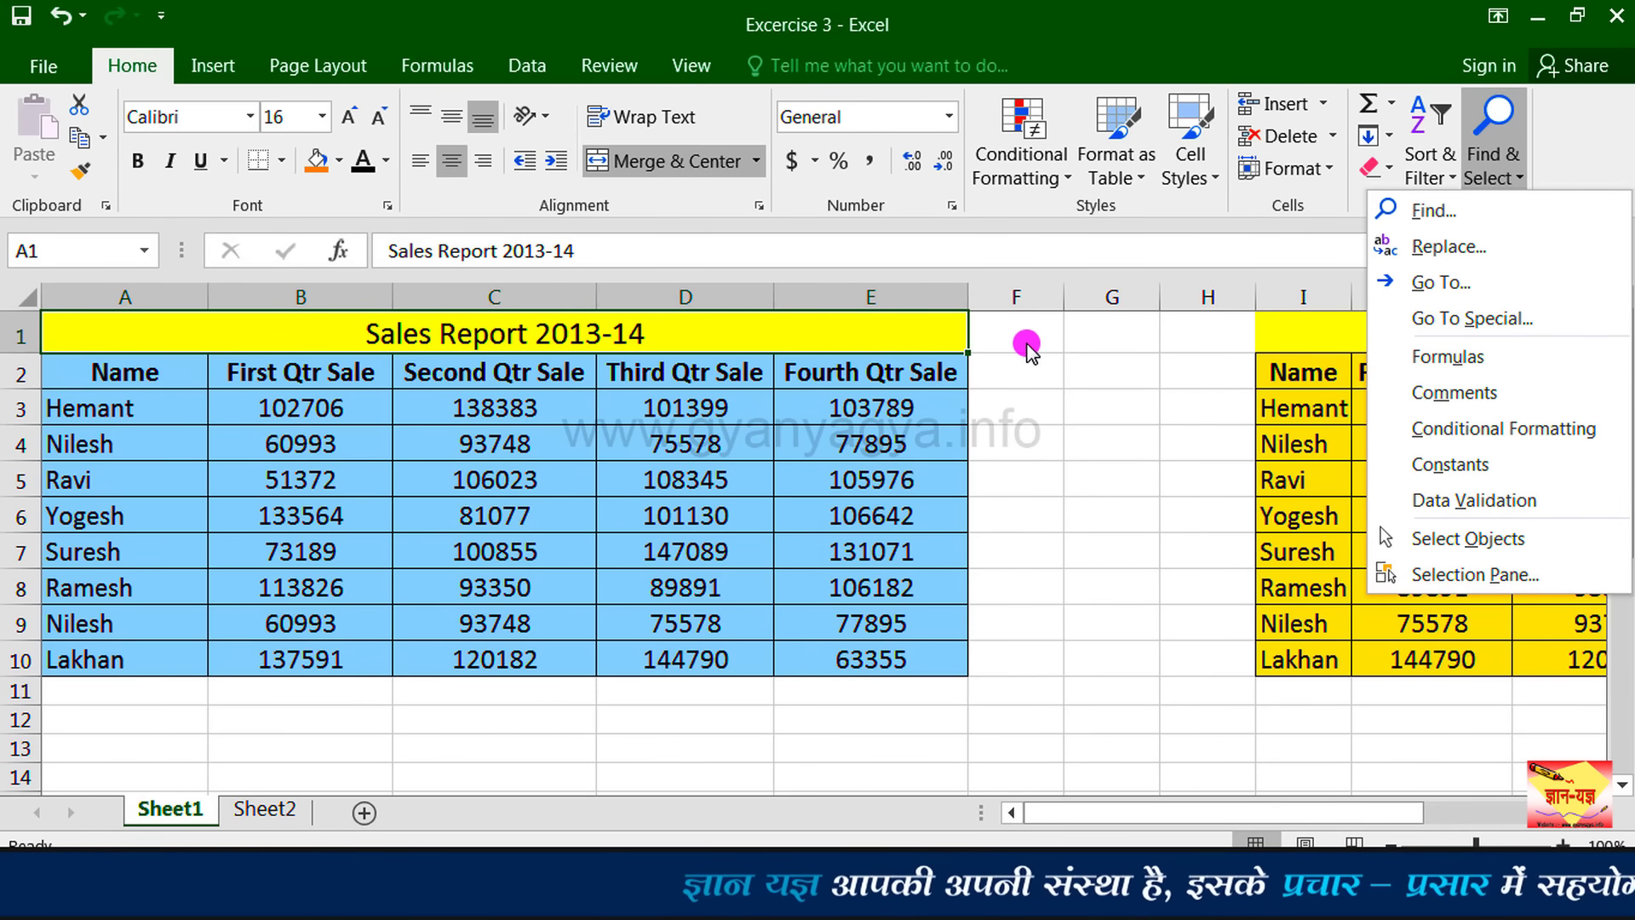
pyautogui.press('F5')
pyautogui.click(758, 341)
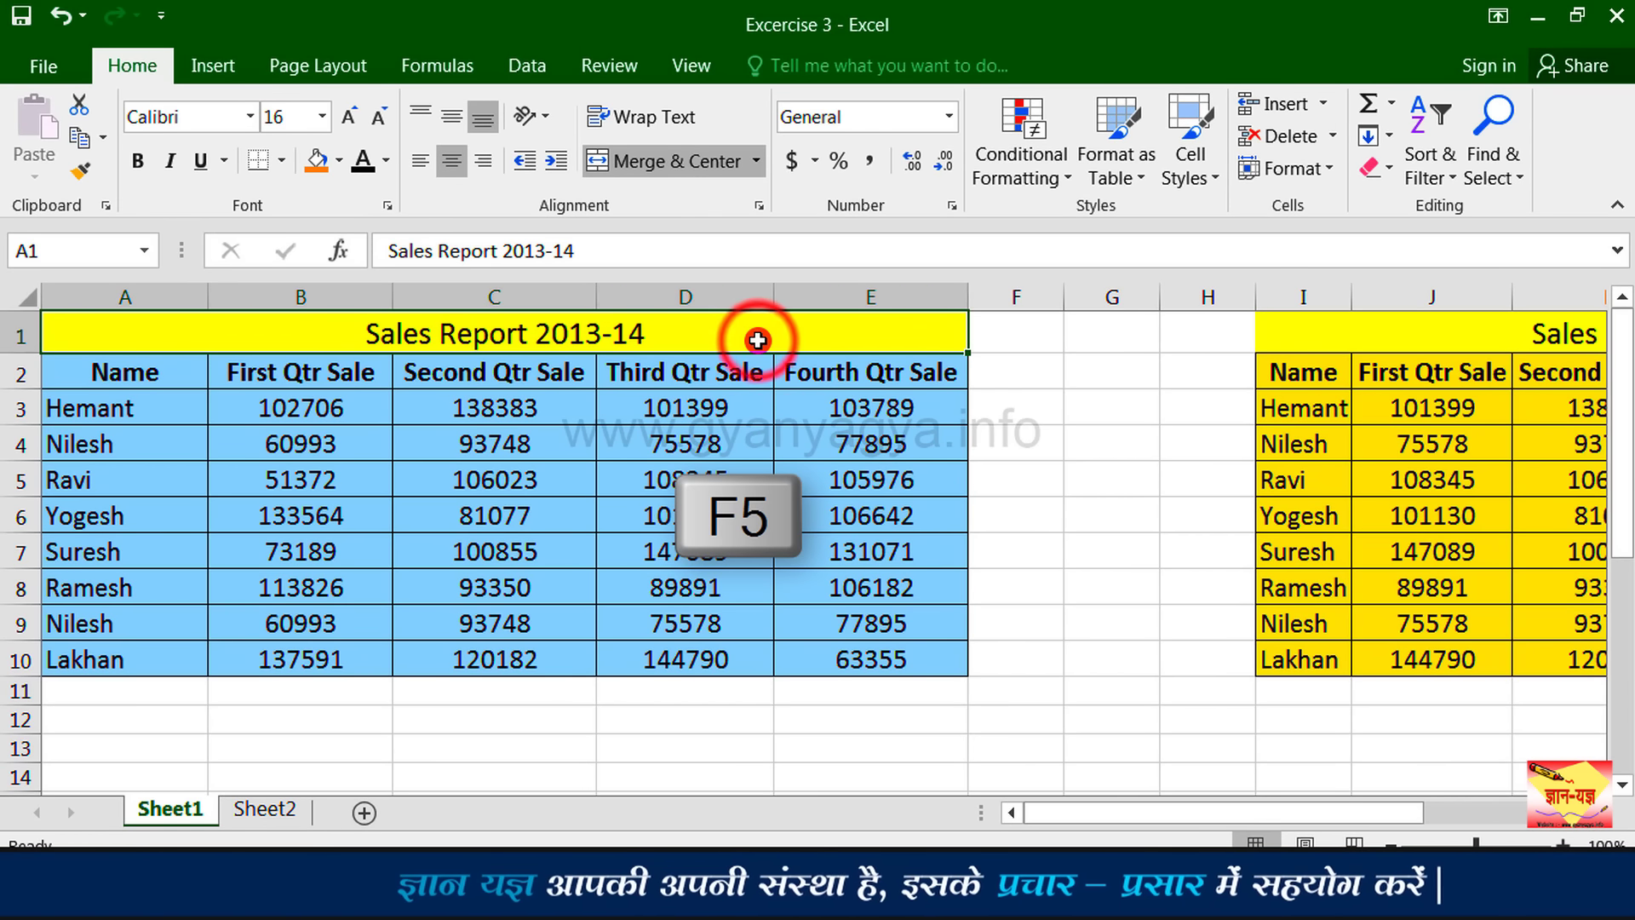
pyautogui.moveTo(1138, 292); pyautogui.dragTo(945, 296)
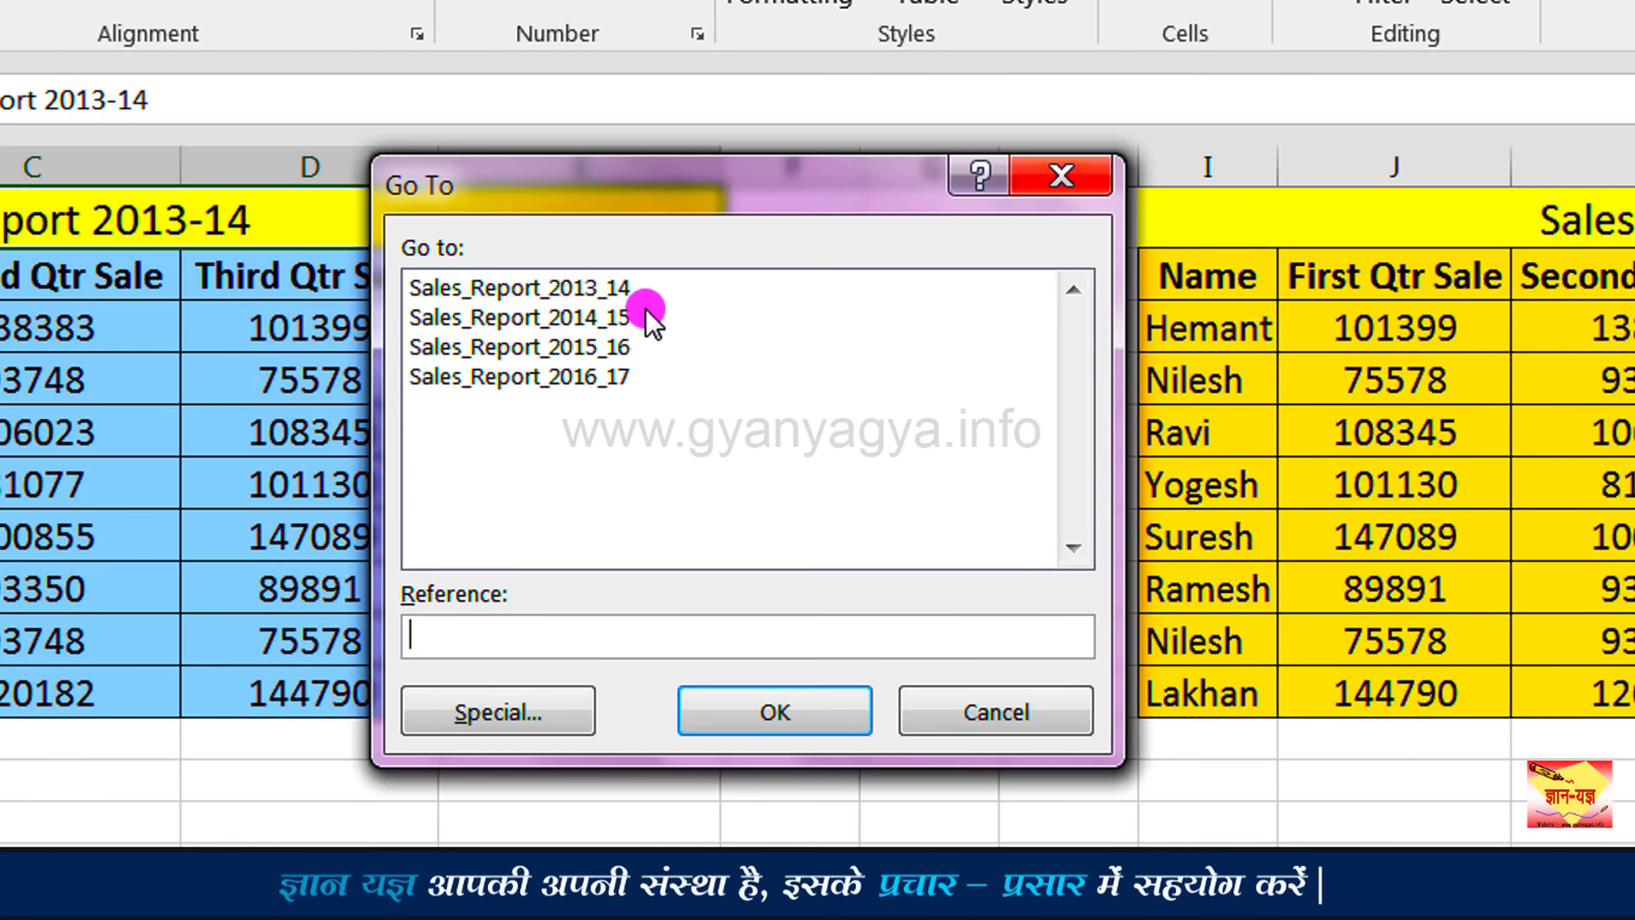
pyautogui.click(578, 382)
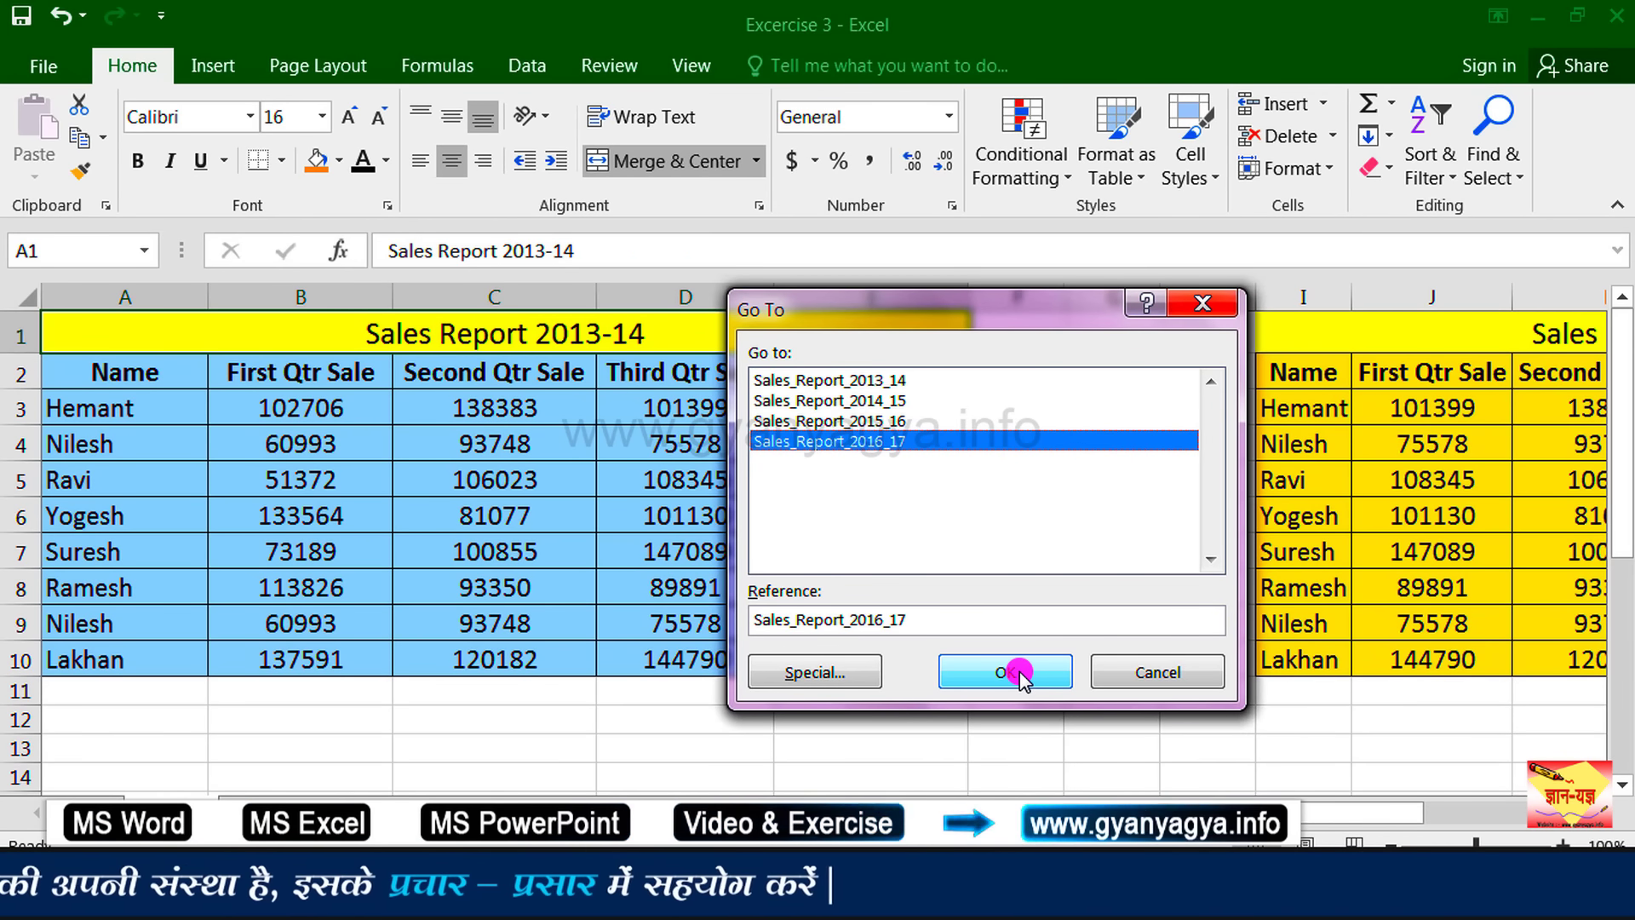
pyautogui.click(1013, 672)
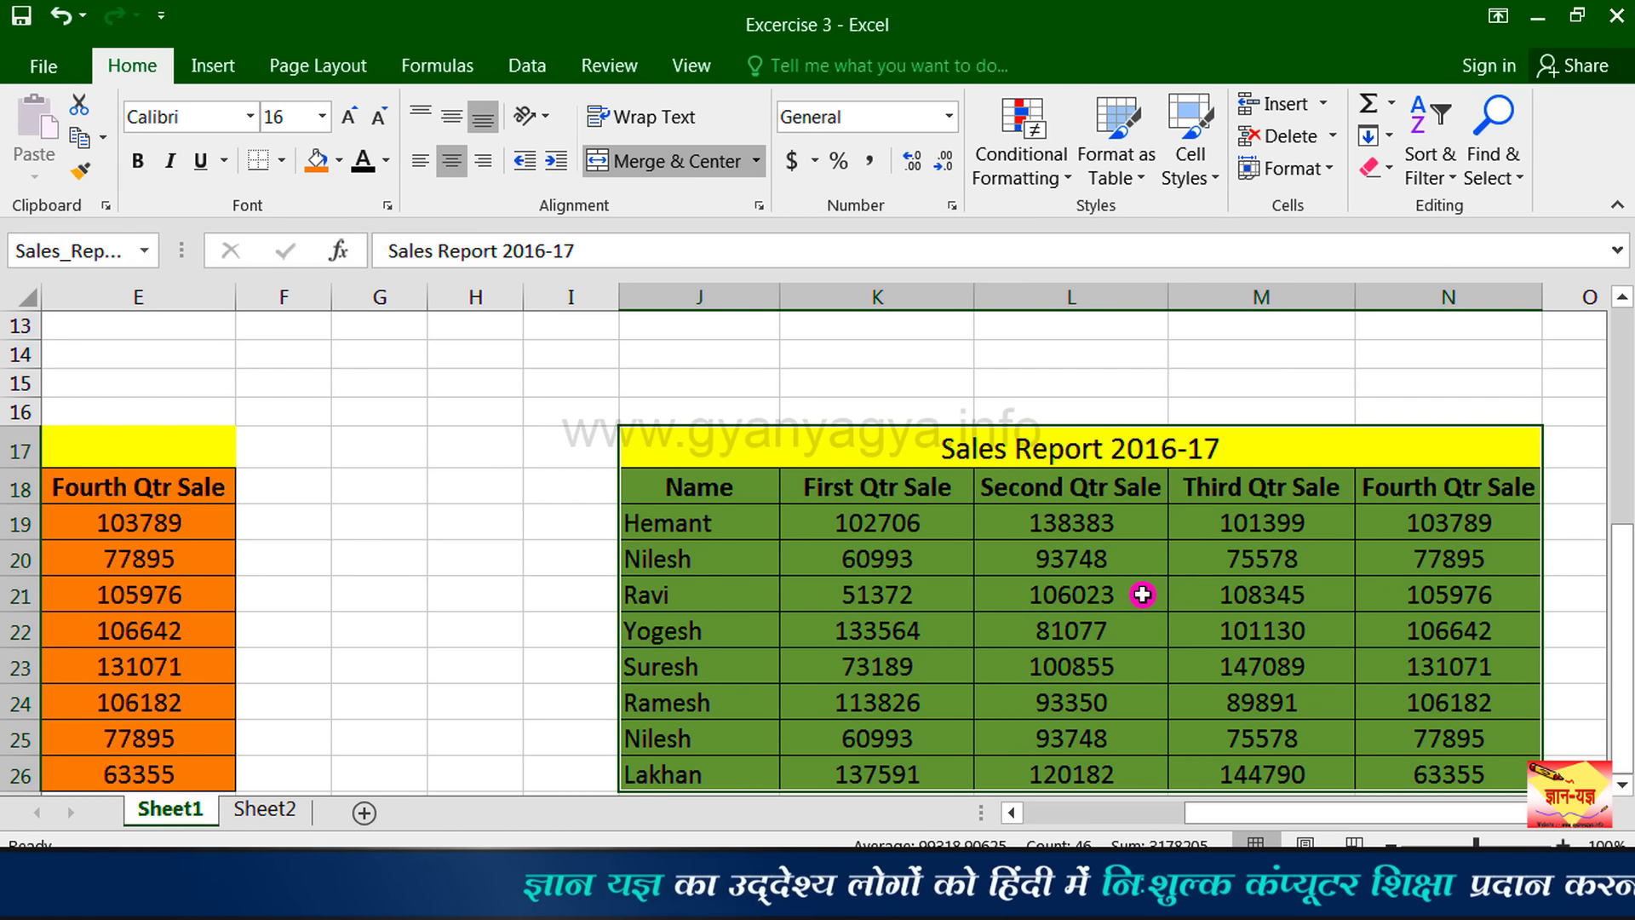
# - On Sheet2, define the workbook-scoped name Sales_Report_2012_13 for the Sales Report 2012-13 table, A1:E10
pyautogui.click(269, 808)
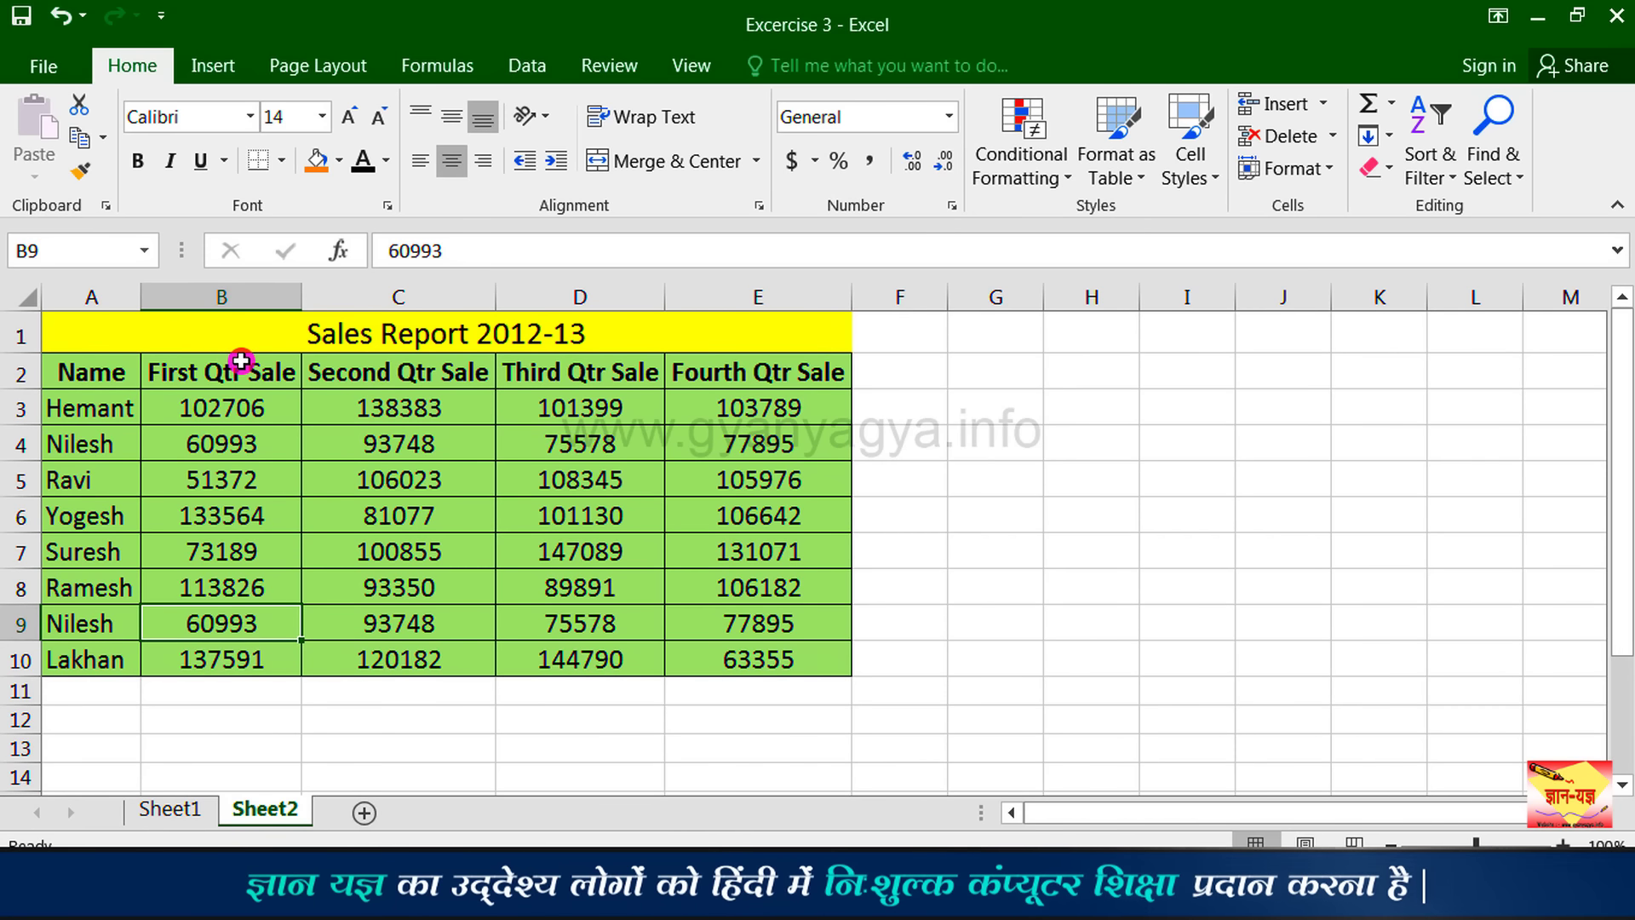
pyautogui.moveTo(234, 345); pyautogui.dragTo(248, 653)
pyautogui.rightClick(249, 653)
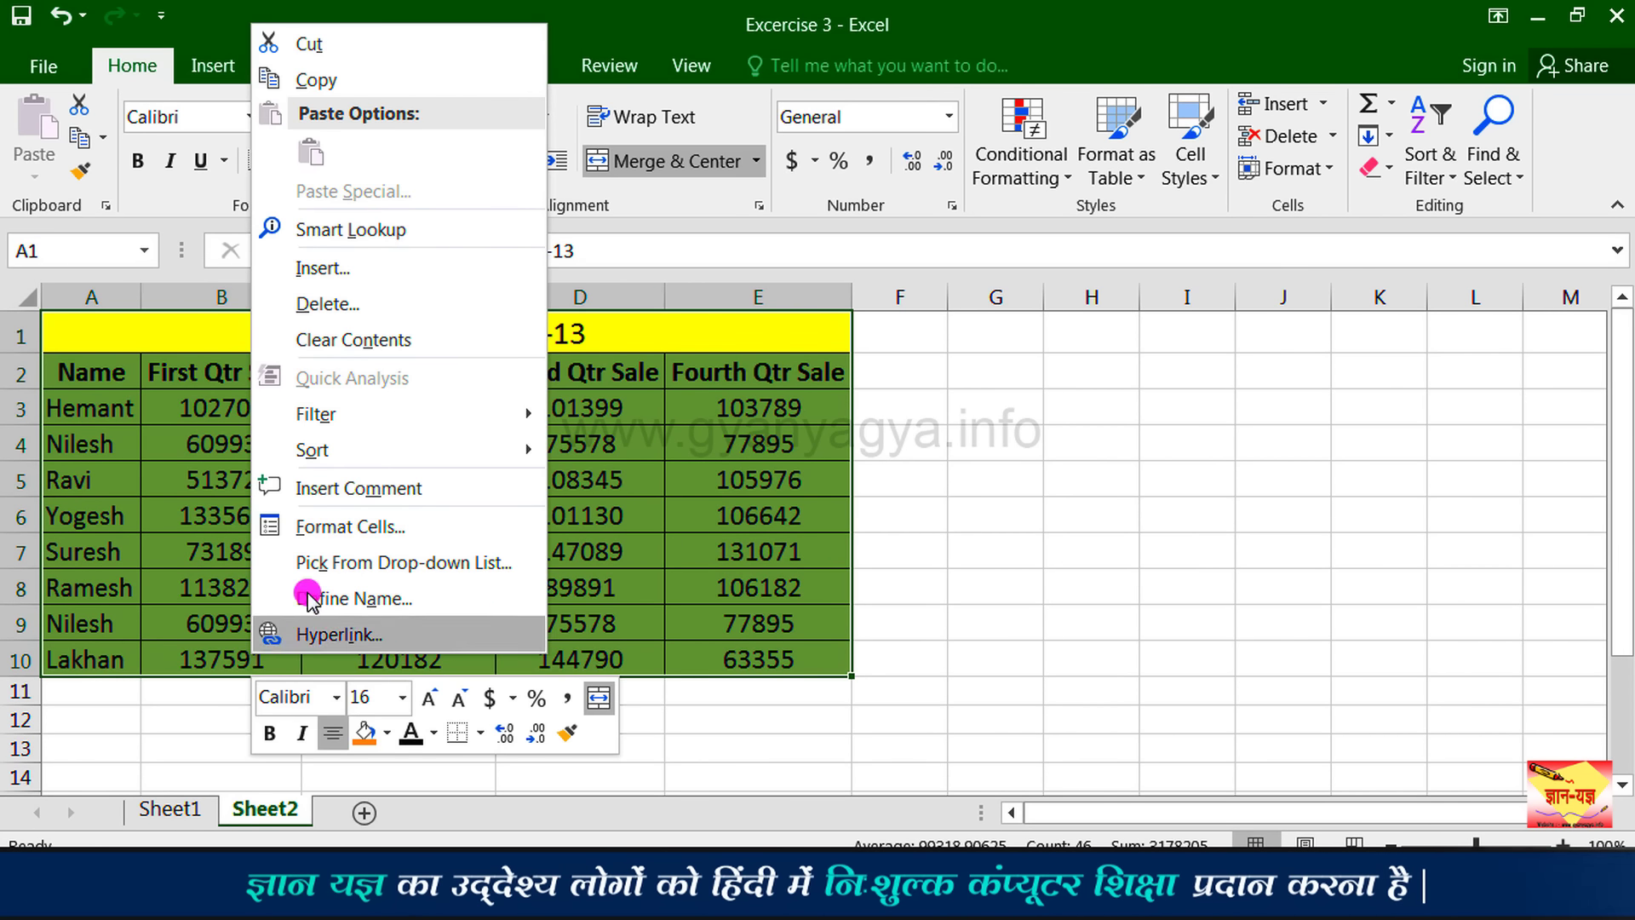
pyautogui.click(484, 600)
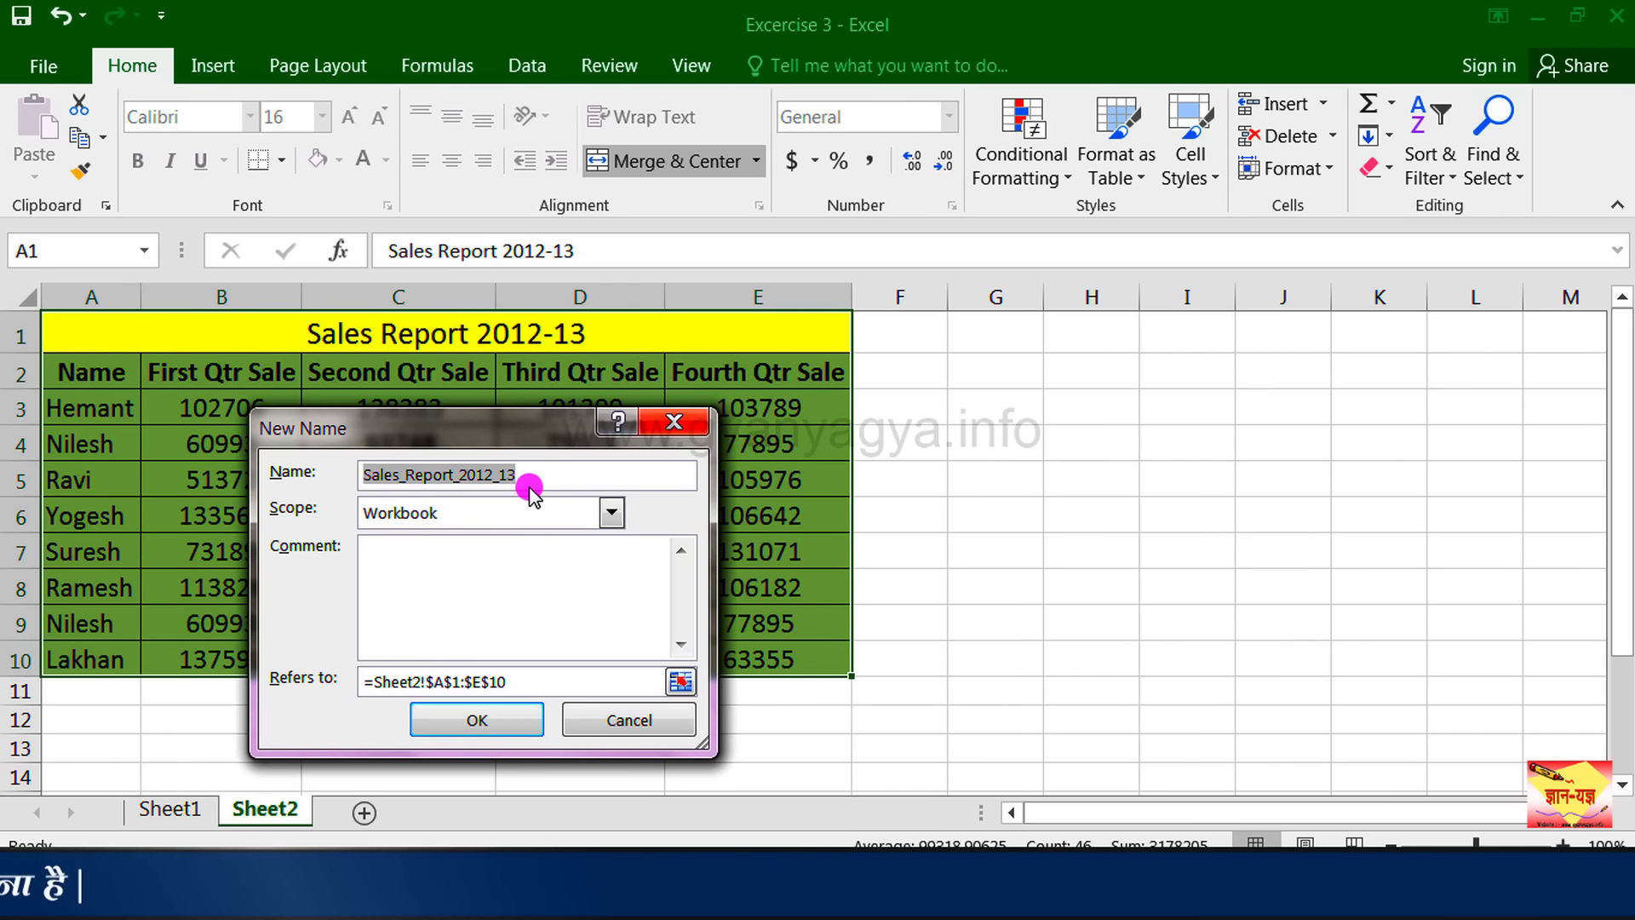
pyautogui.click(502, 722)
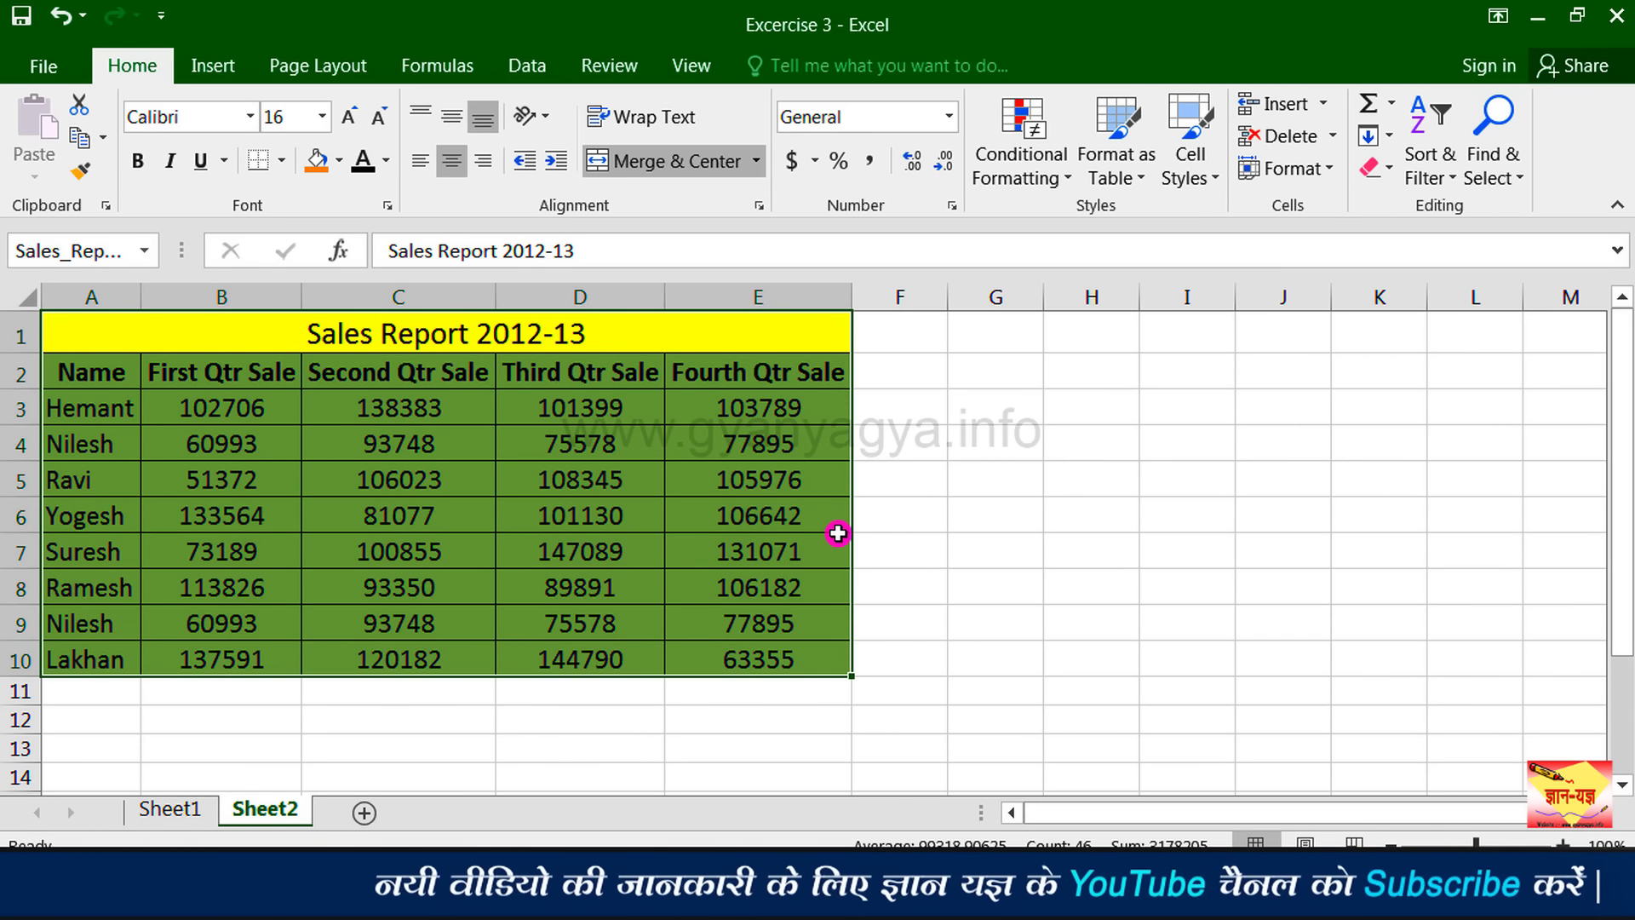
# - Use Go To to jump from Sheet2 to the named range Sales_Report_2014_15
pyautogui.press('F5')
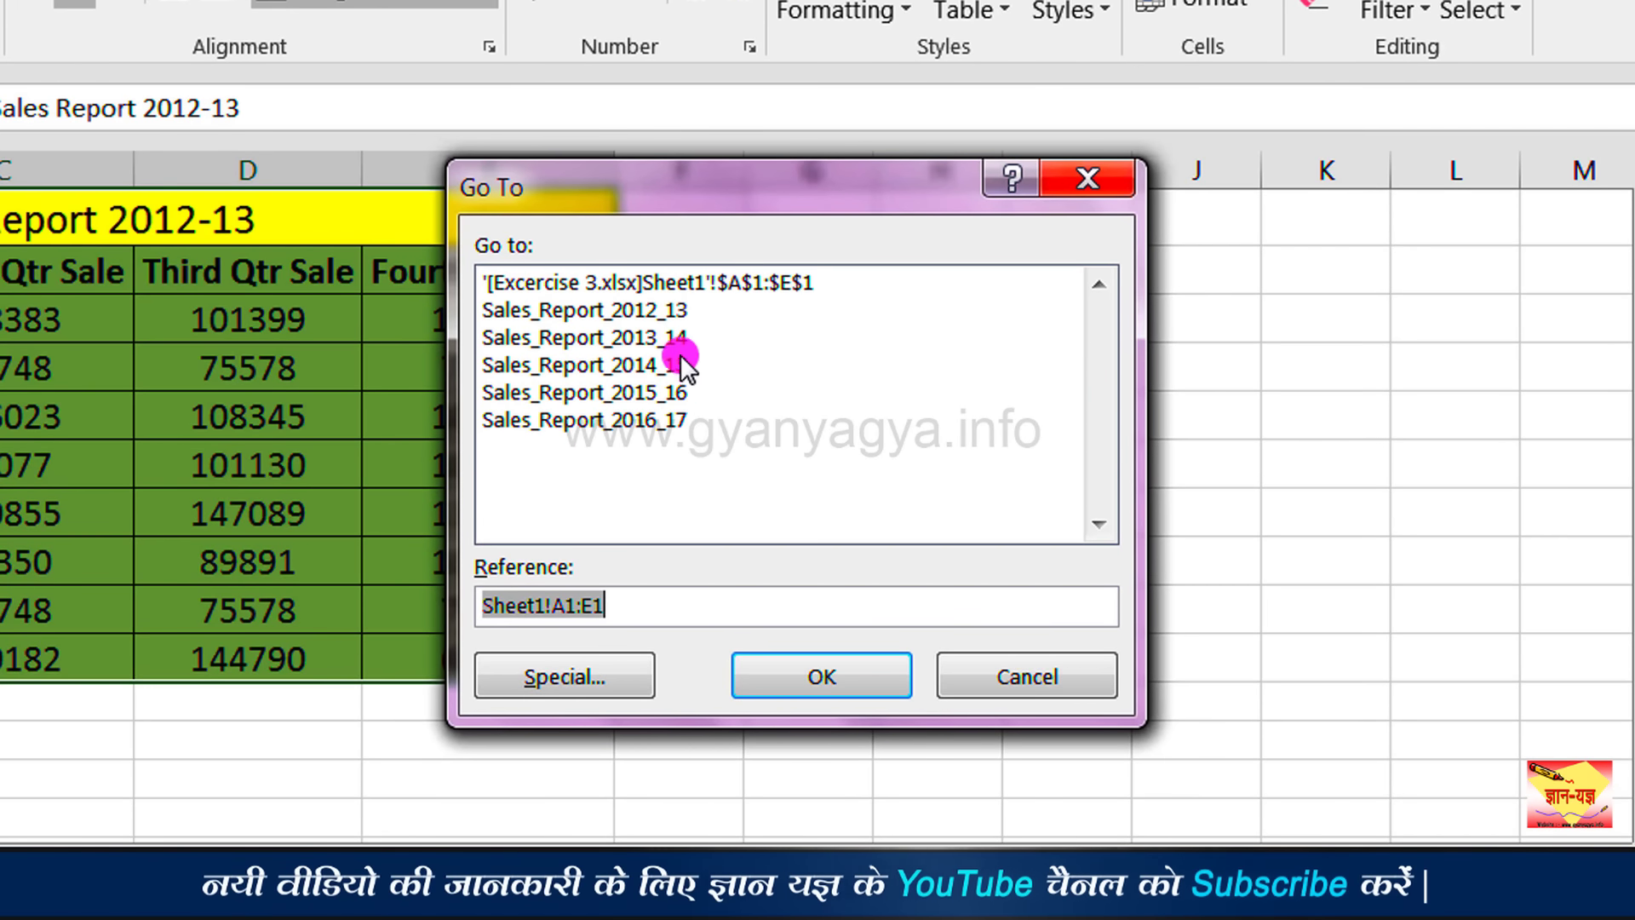
pyautogui.click(678, 366)
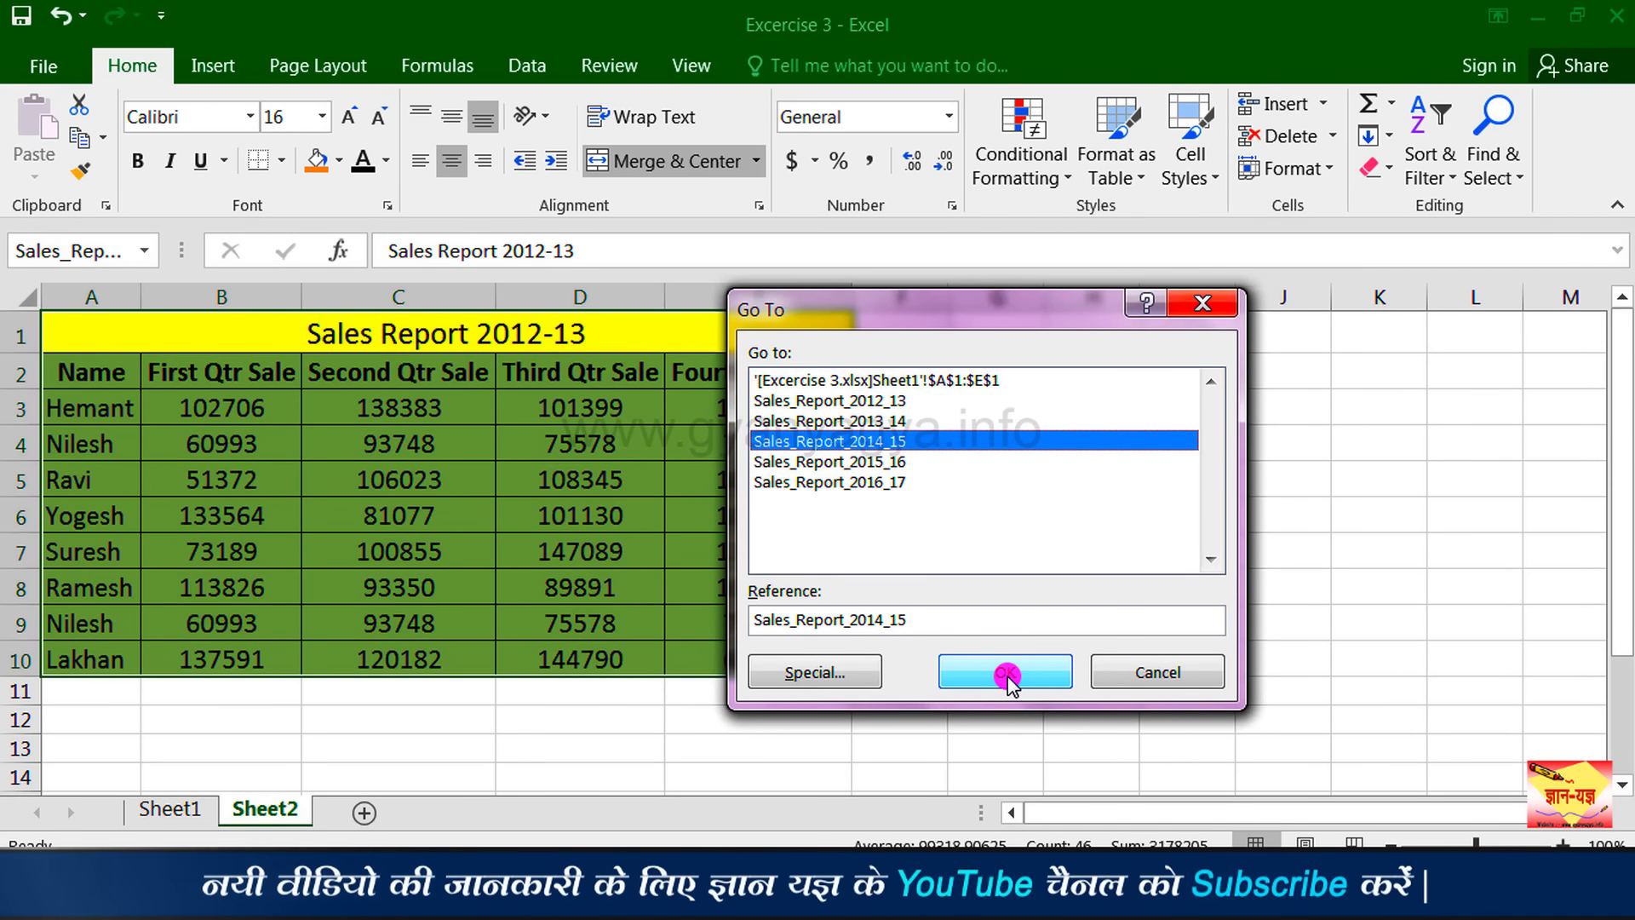
pyautogui.click(1005, 671)
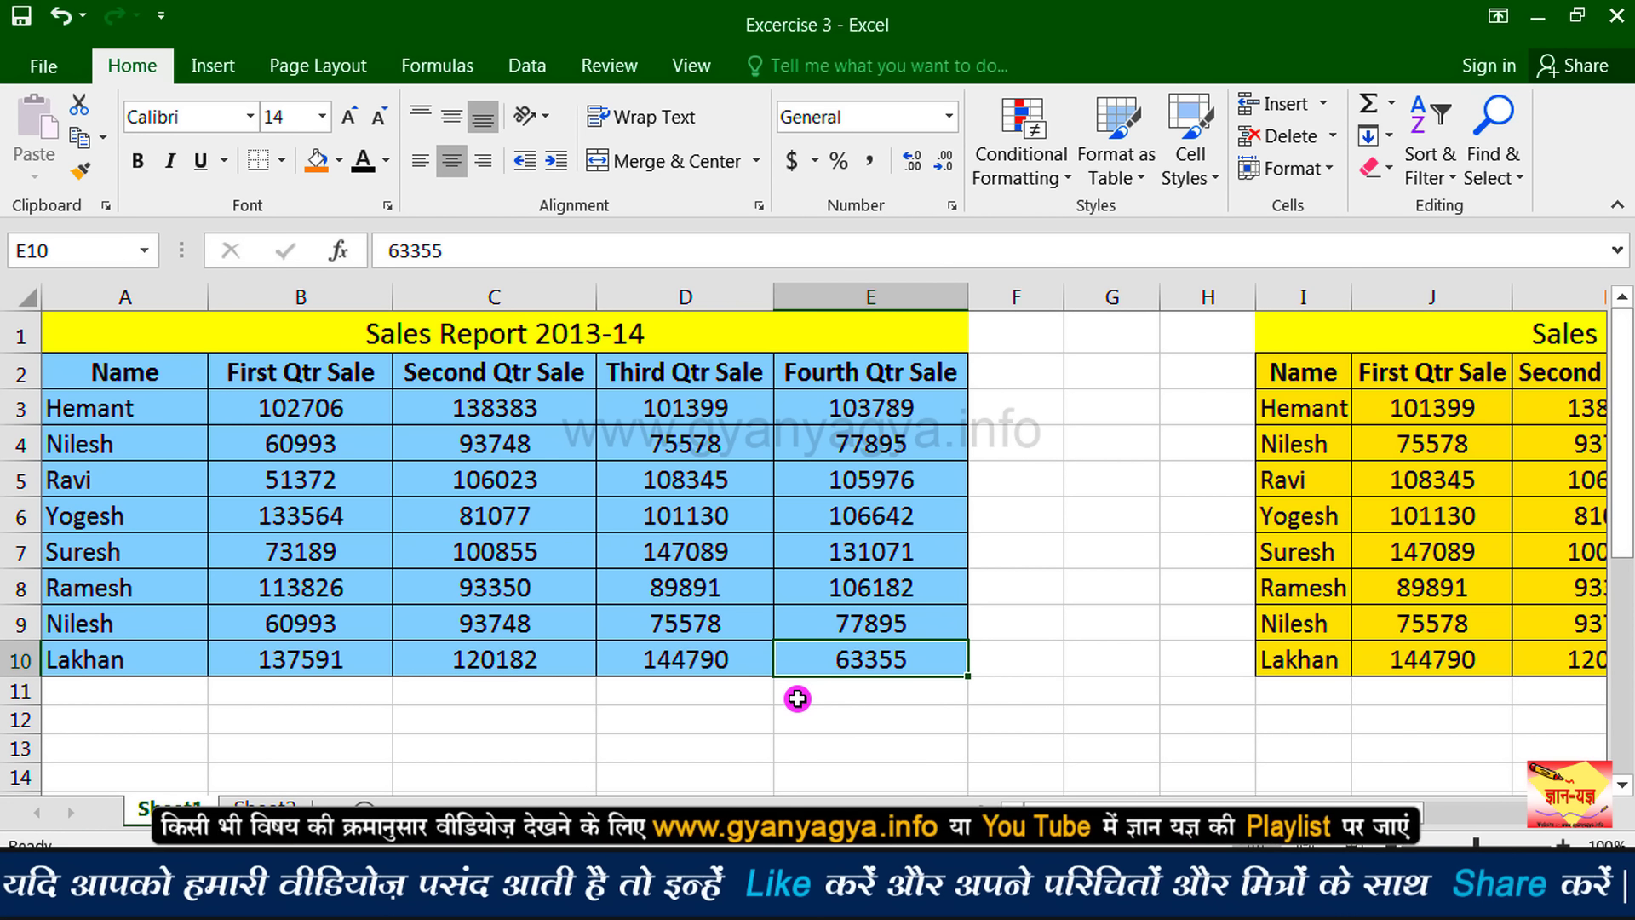
# - Select cell E9 in the Sales Report 2013-14 table, and finish on the title cell of the Sales Report 2016-17 table
pyautogui.click(921, 626)
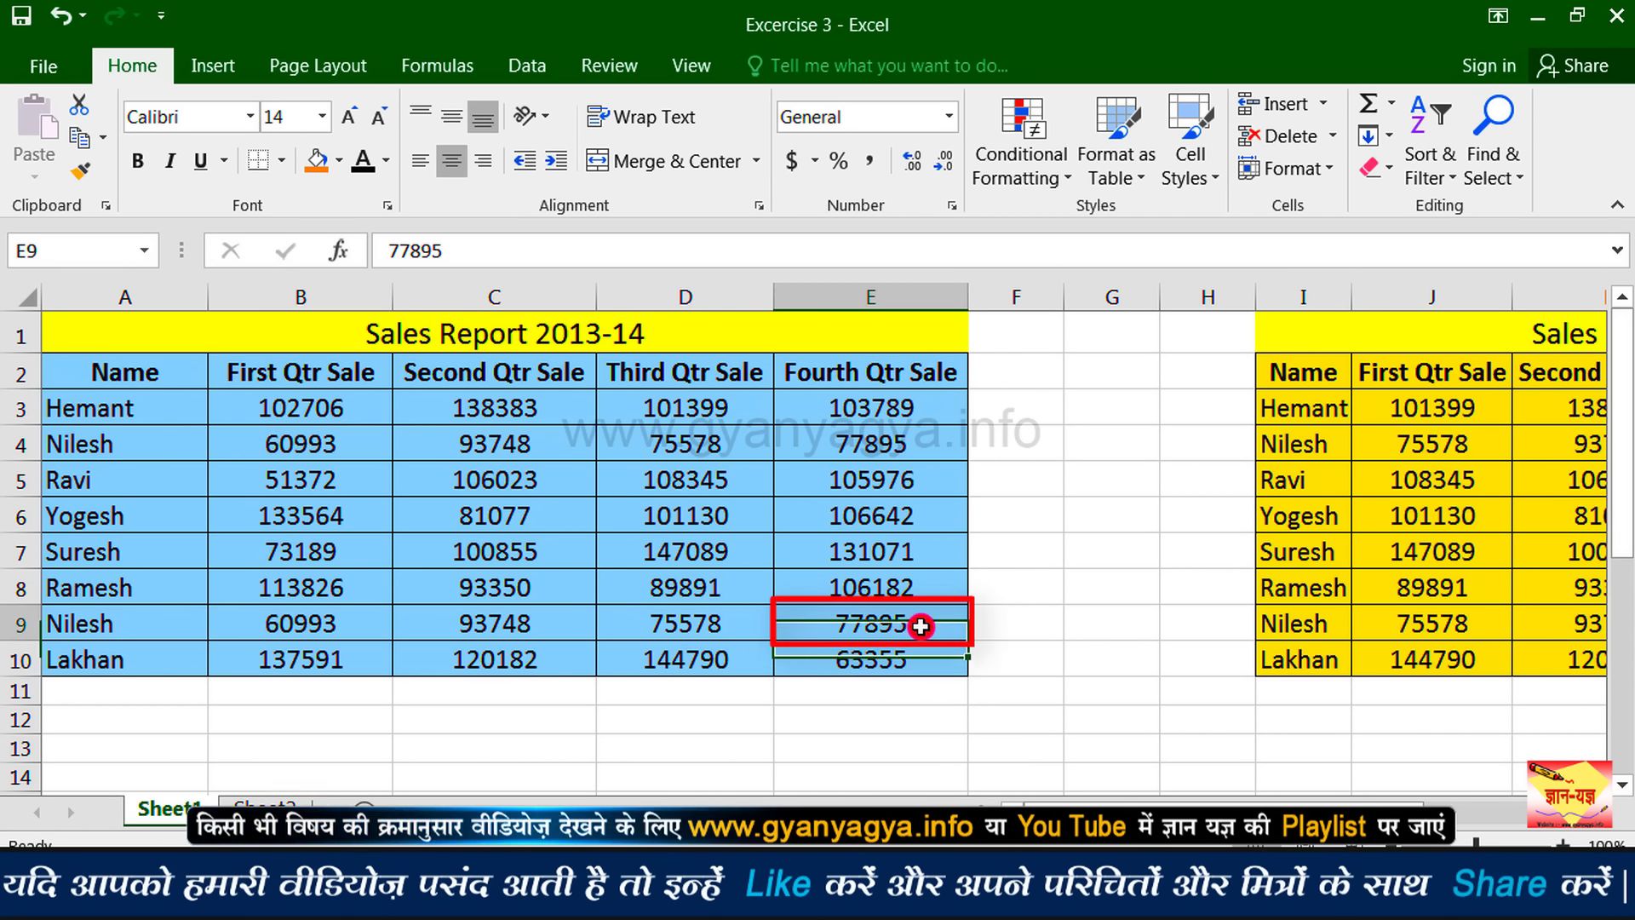
pyautogui.moveTo(1625, 535); pyautogui.dragTo(1626, 536)
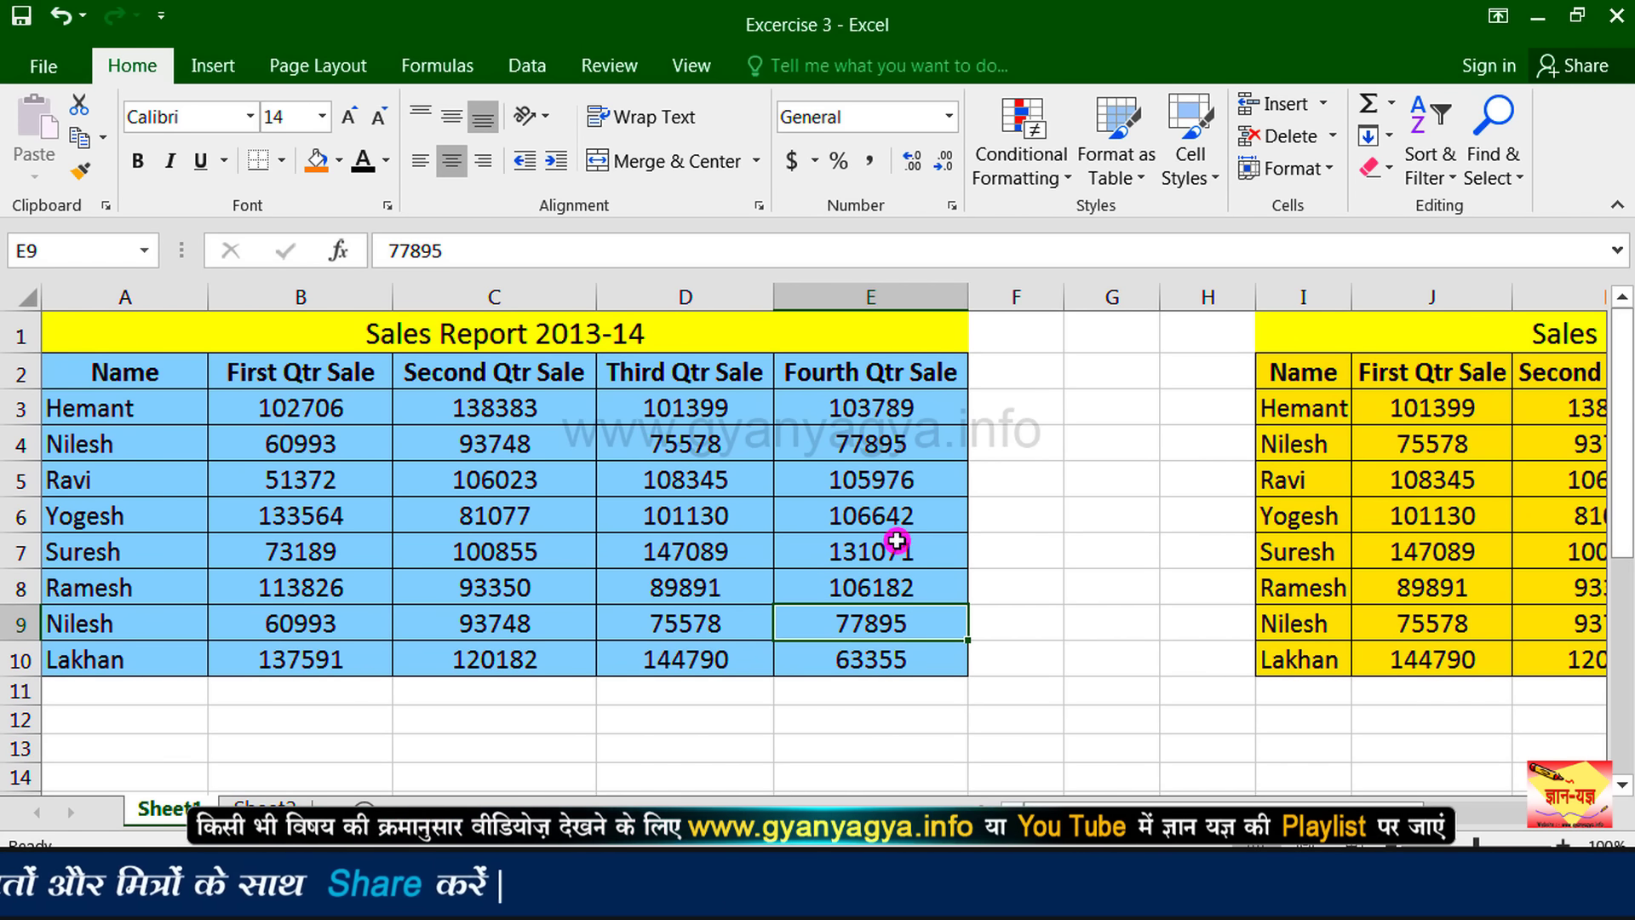
pyautogui.moveTo(1626, 535); pyautogui.dragTo(1627, 754)
pyautogui.click(1440, 773)
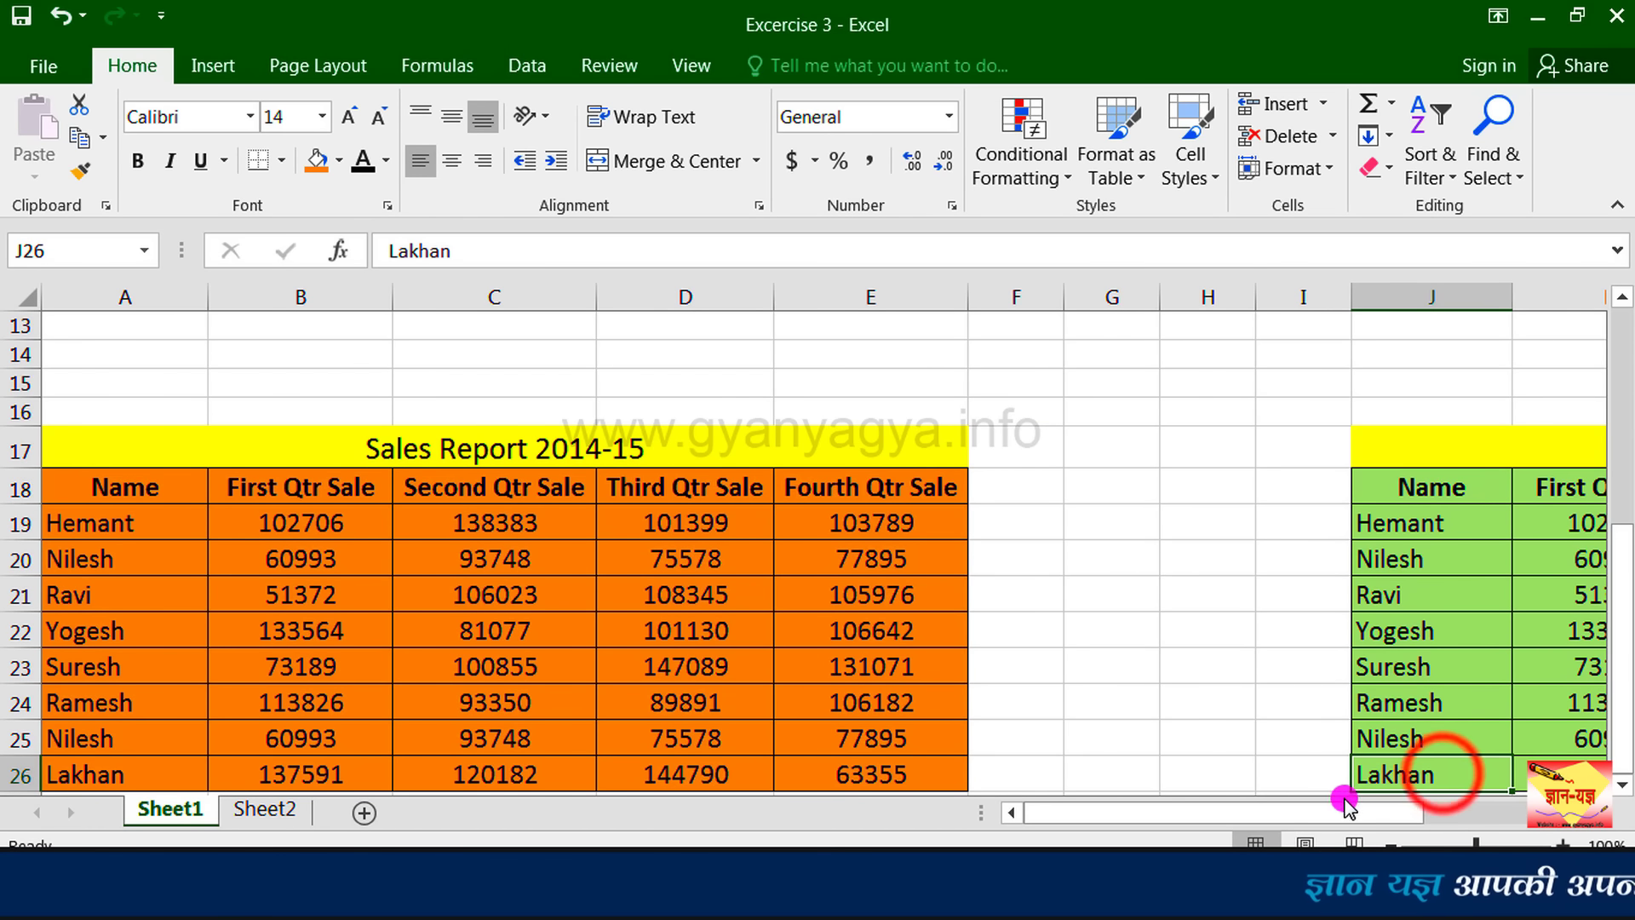
pyautogui.moveTo(1345, 807); pyautogui.dragTo(1467, 808)
pyautogui.click(1238, 689)
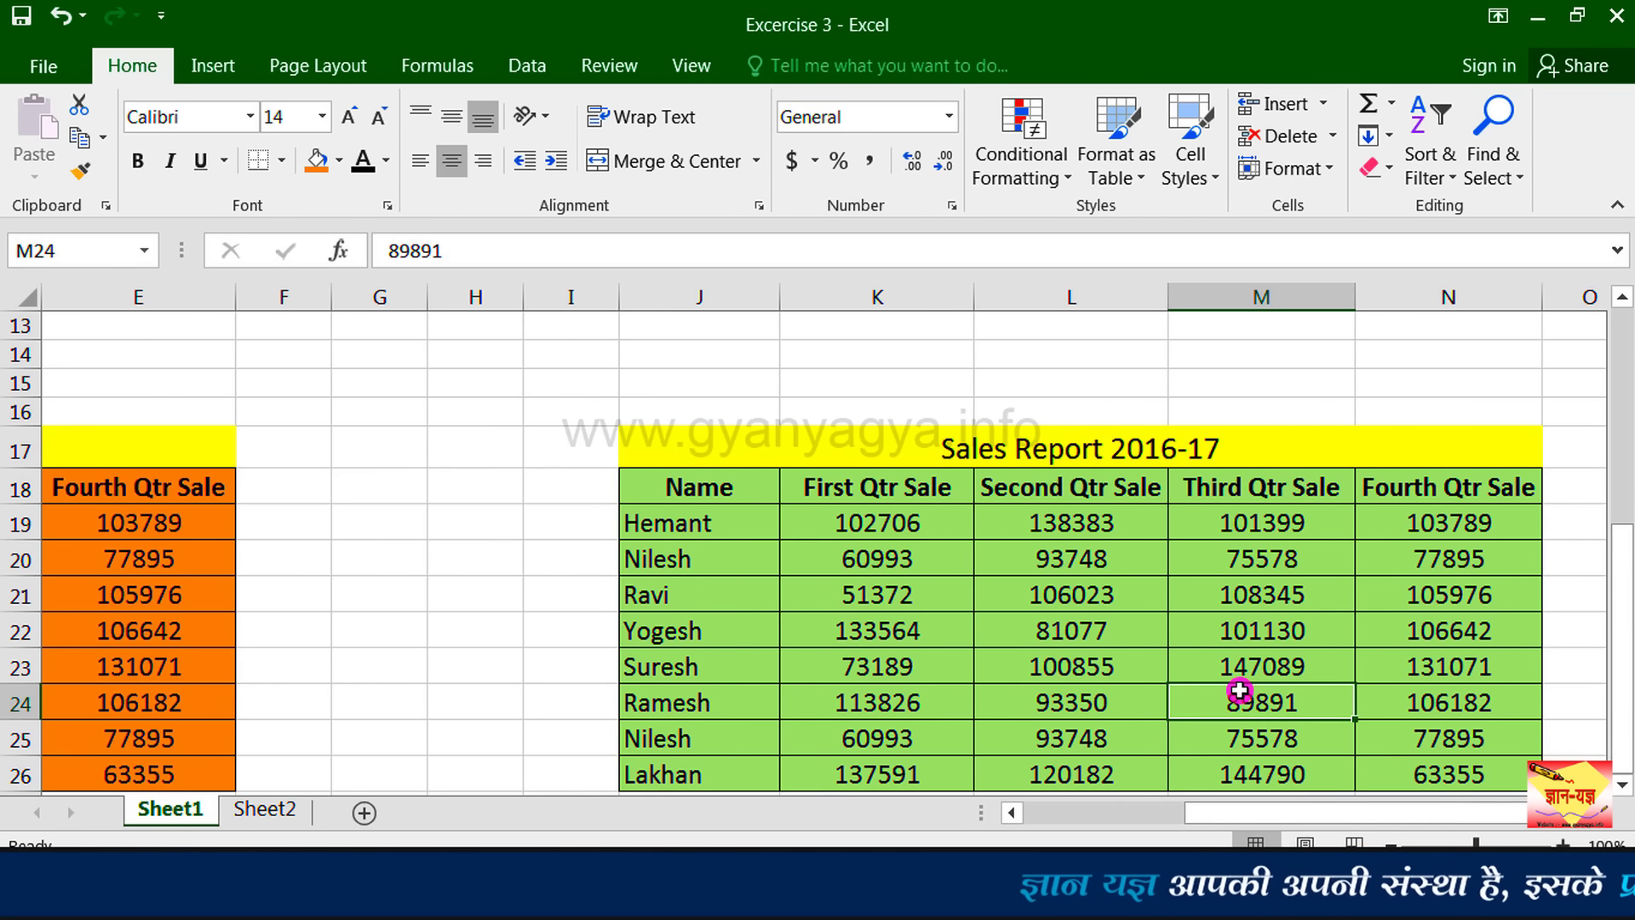
pyautogui.click(1189, 452)
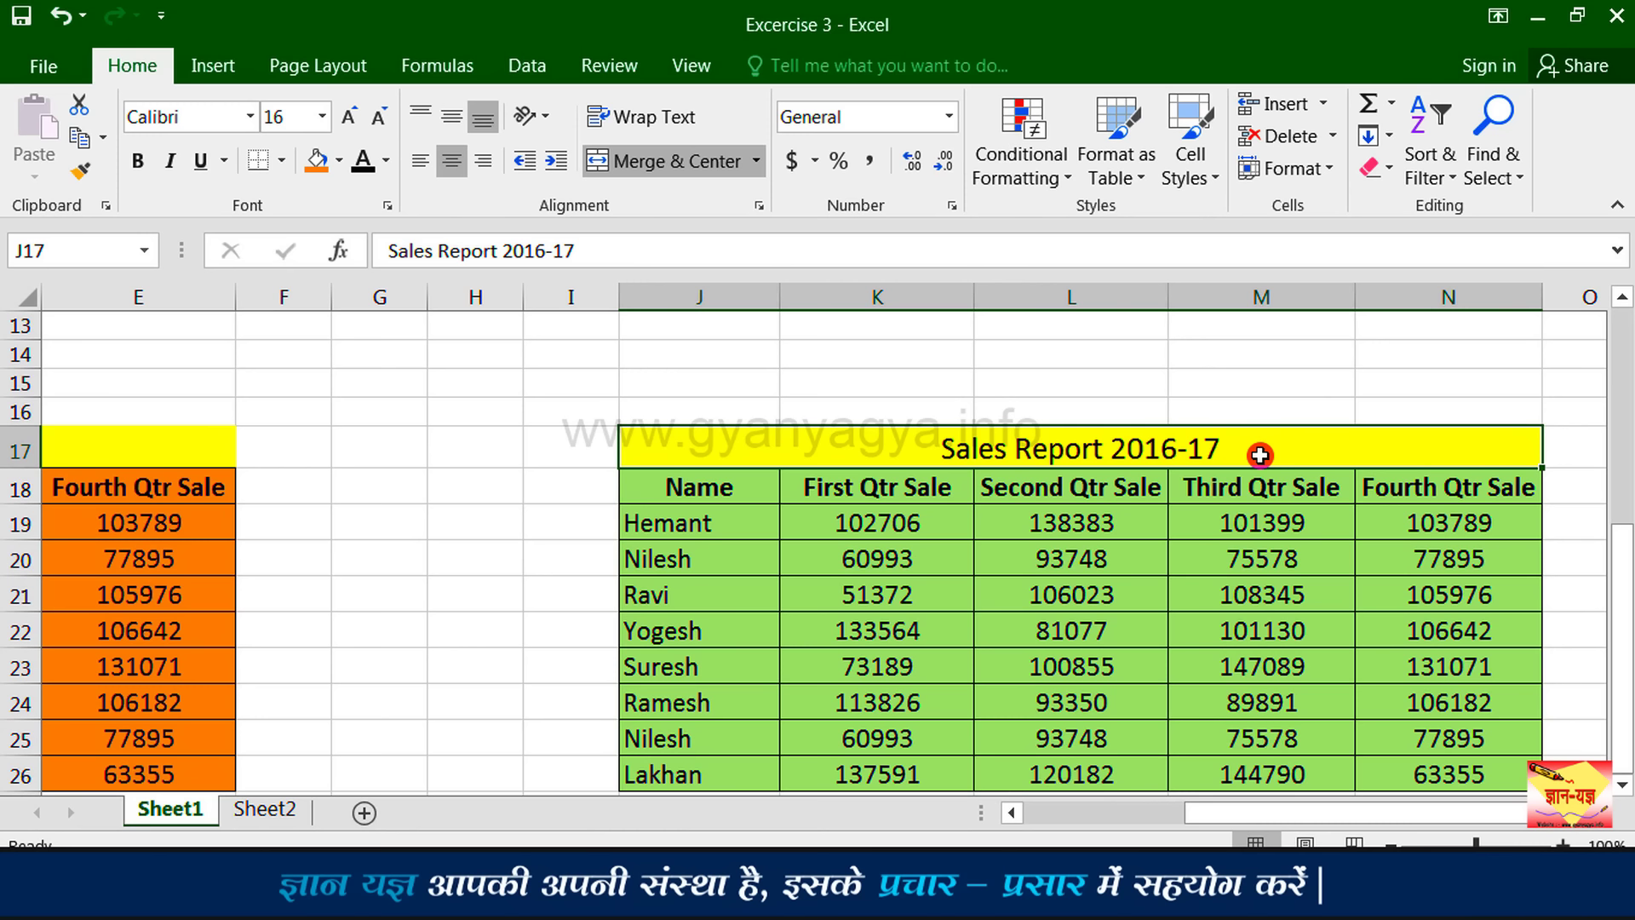
# - Use Go To with the reference e9 to jump to that cell on Sheet1
pyautogui.press('F5')
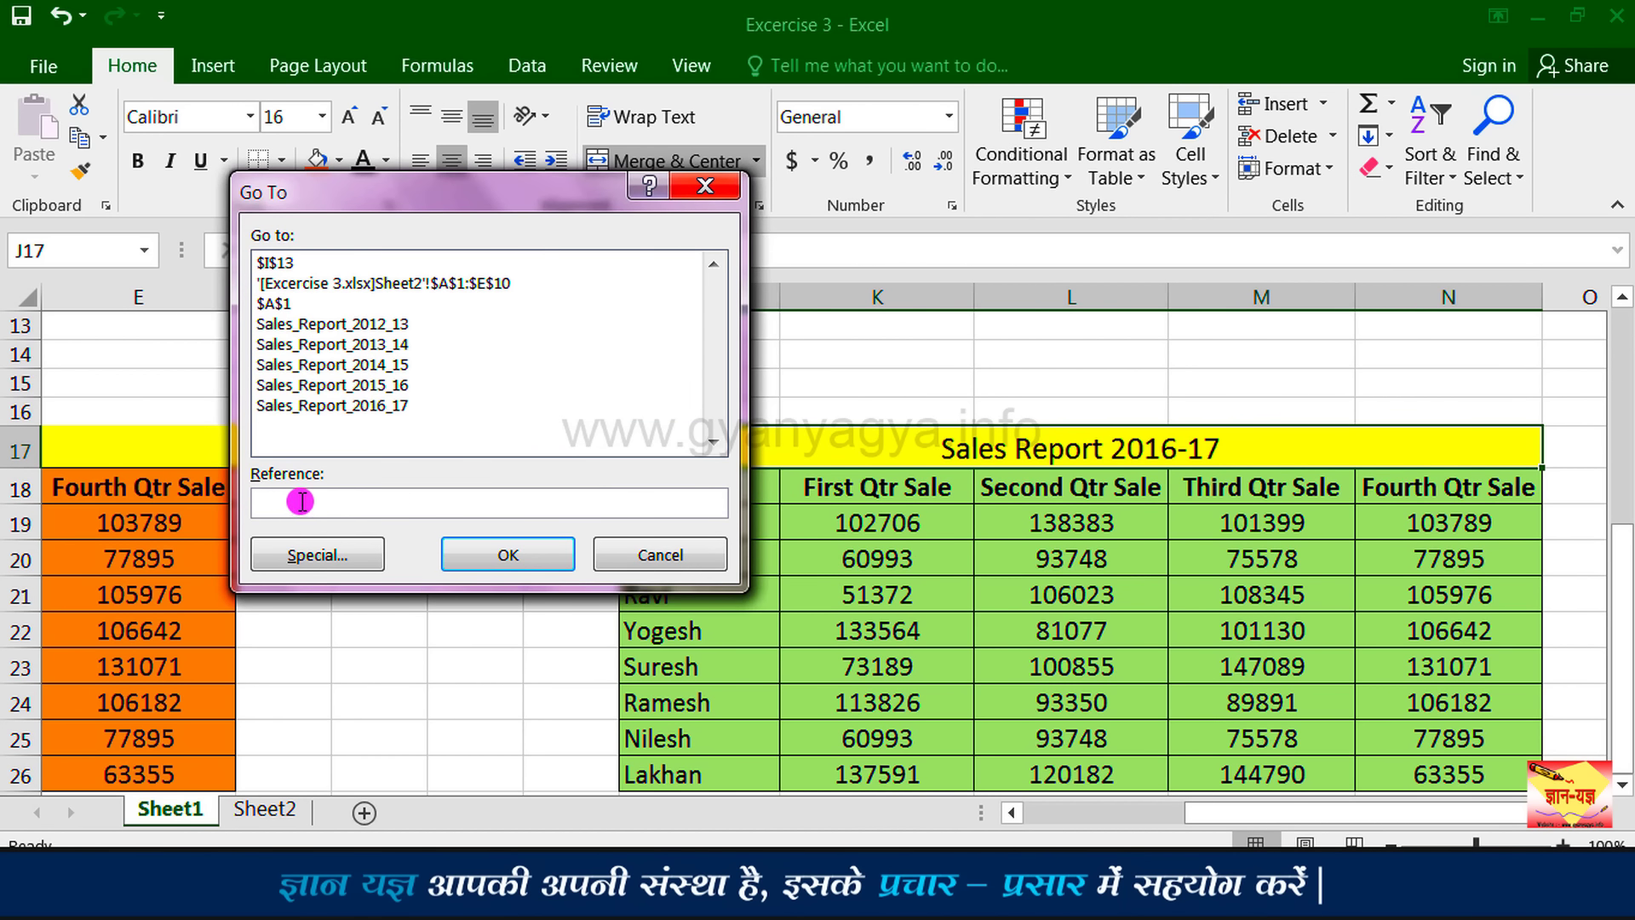
pyautogui.write('e')
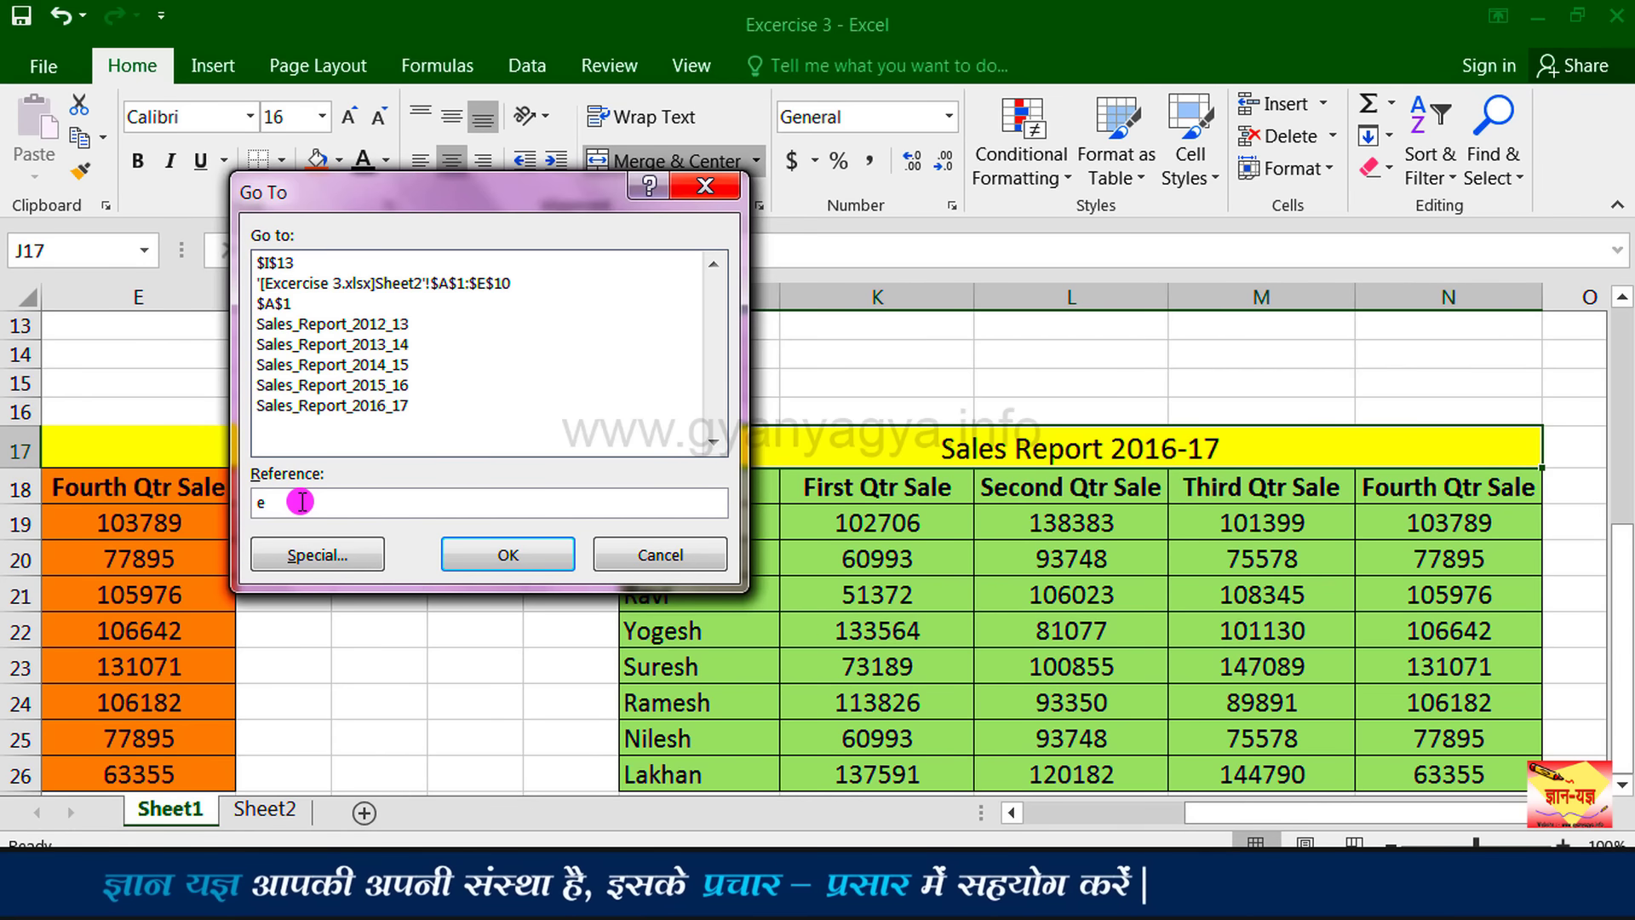
pyautogui.write('9')
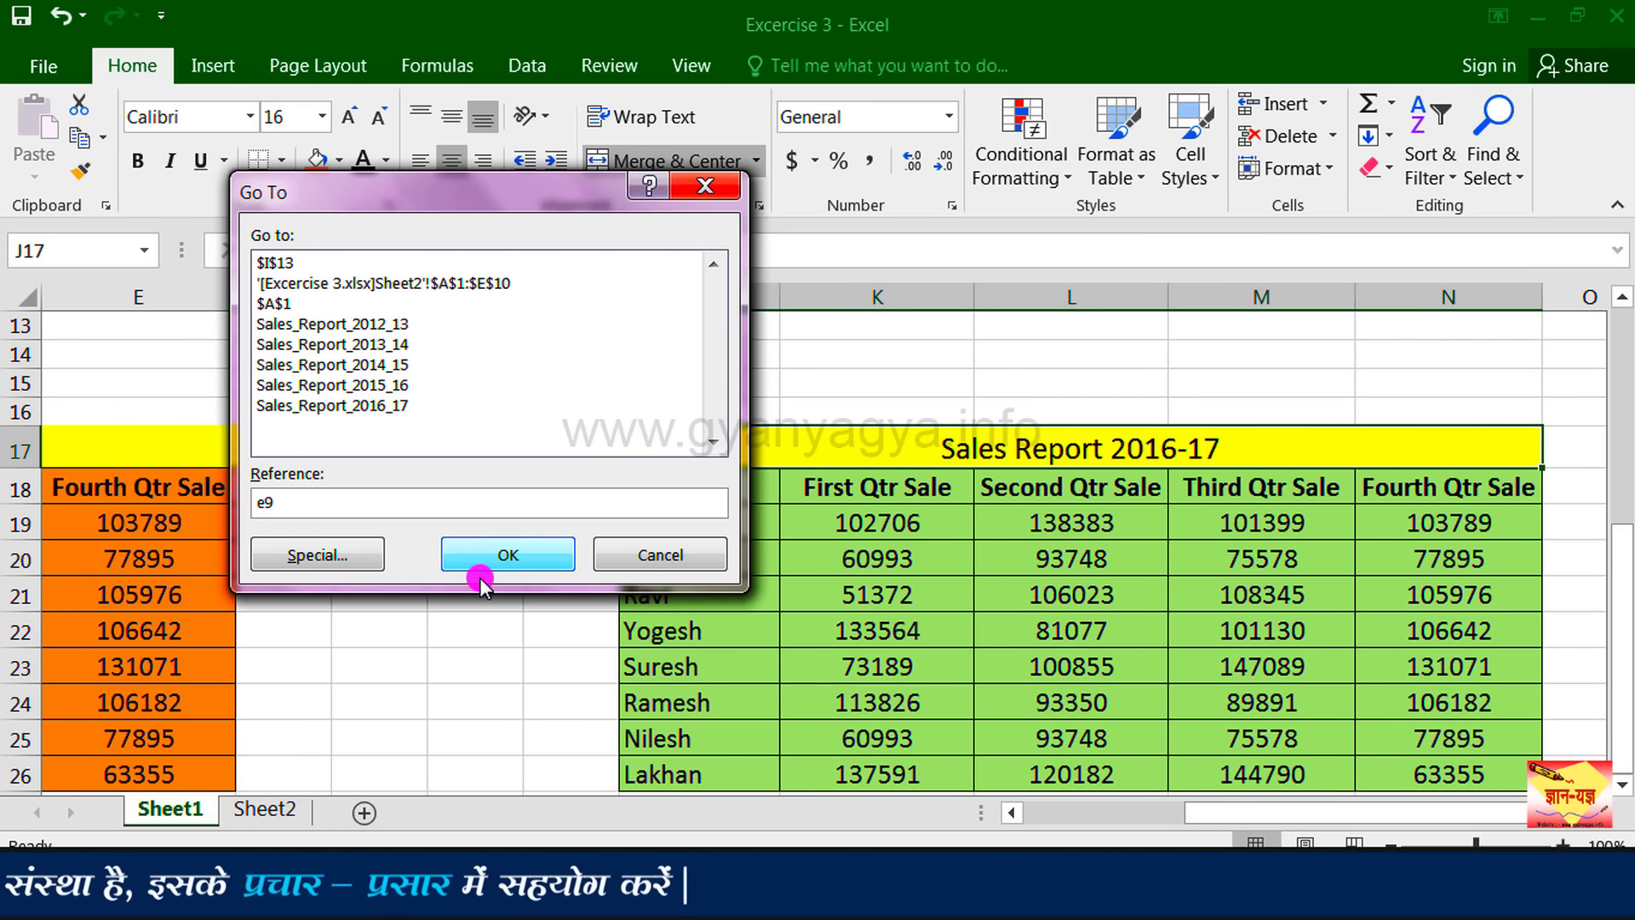
pyautogui.click(522, 562)
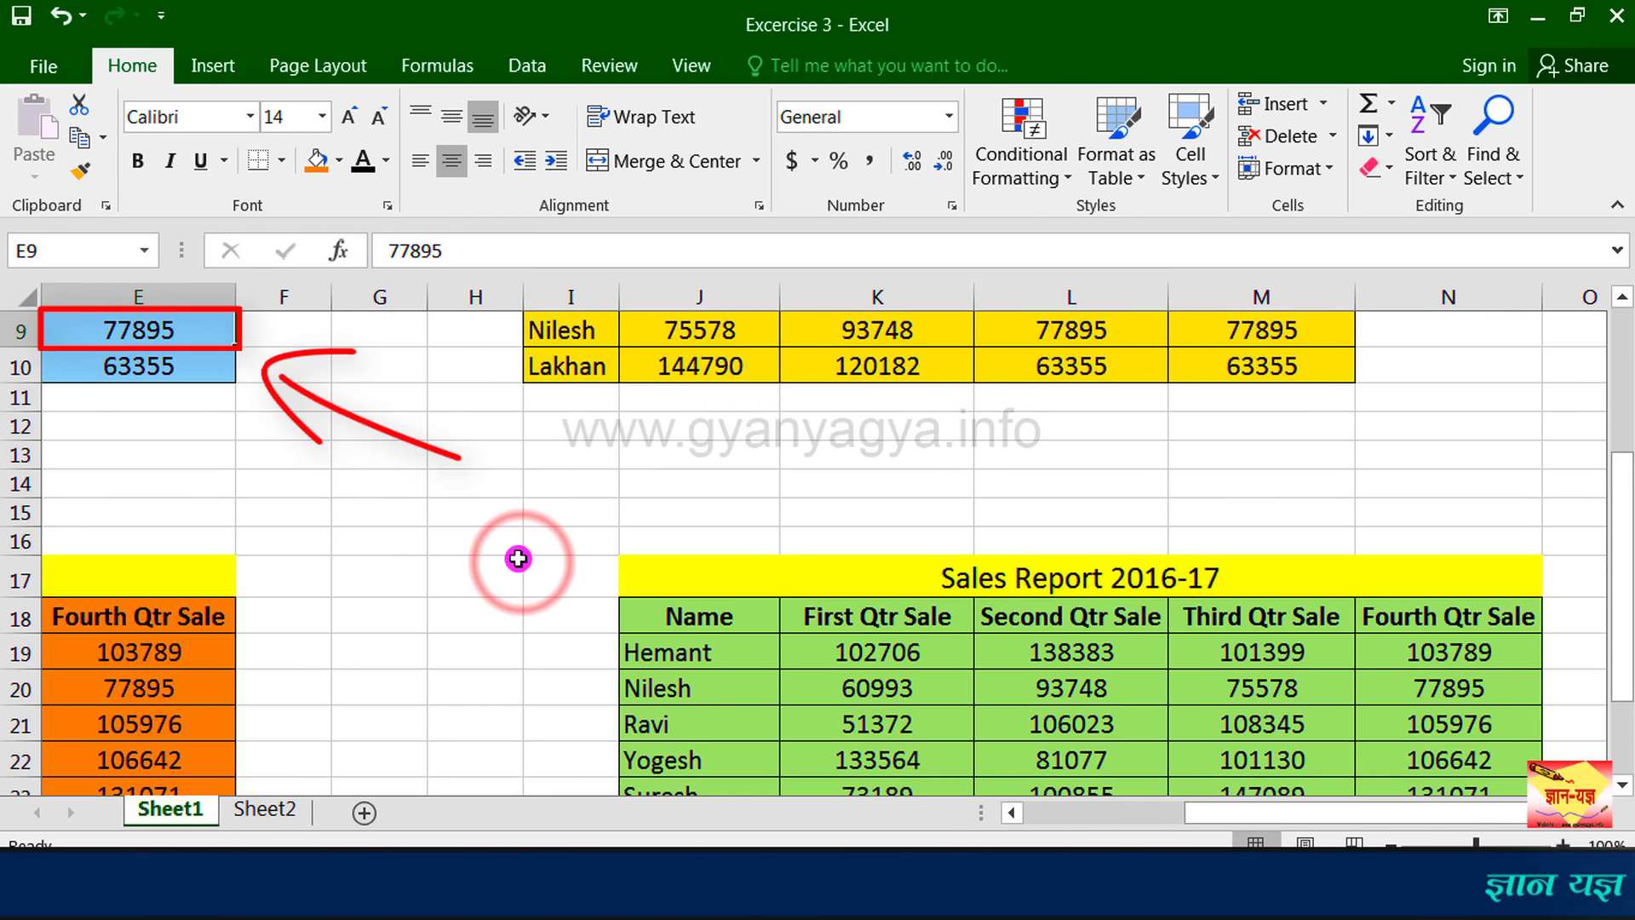